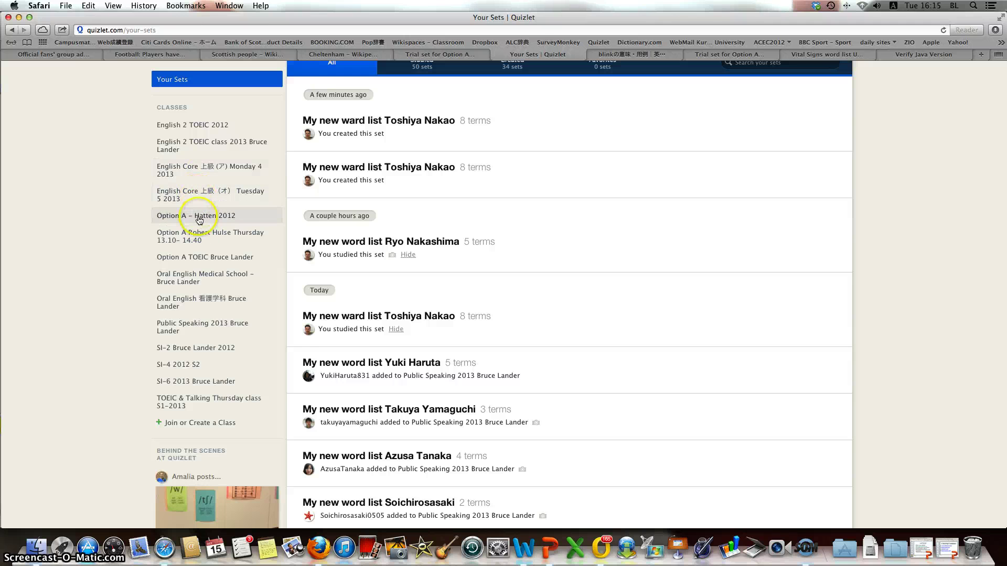
- Open "Trial set for Option A" in the Option A TOEIC class, review its English and Japanese terms, and return to the class page
click(198, 257)
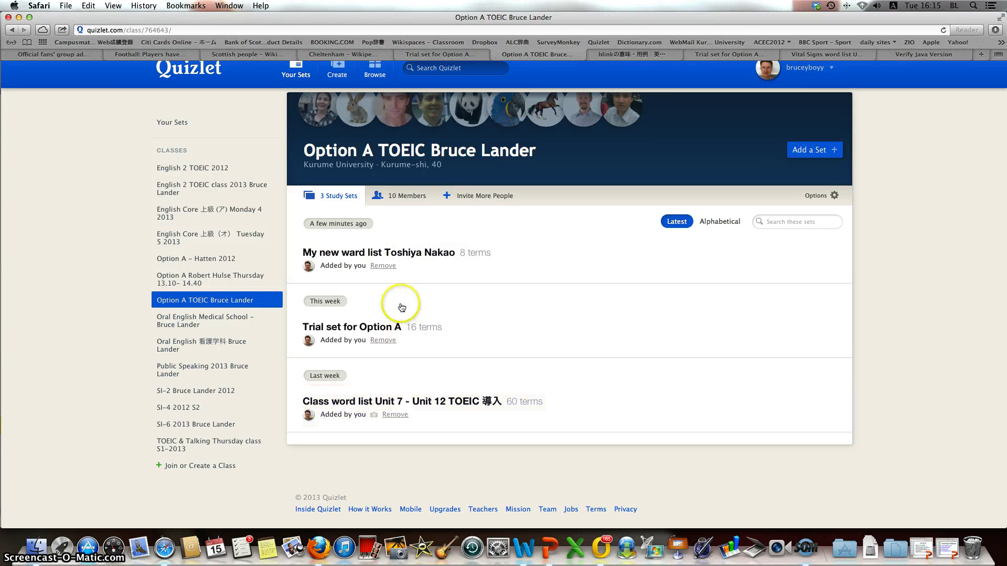
click(341, 76)
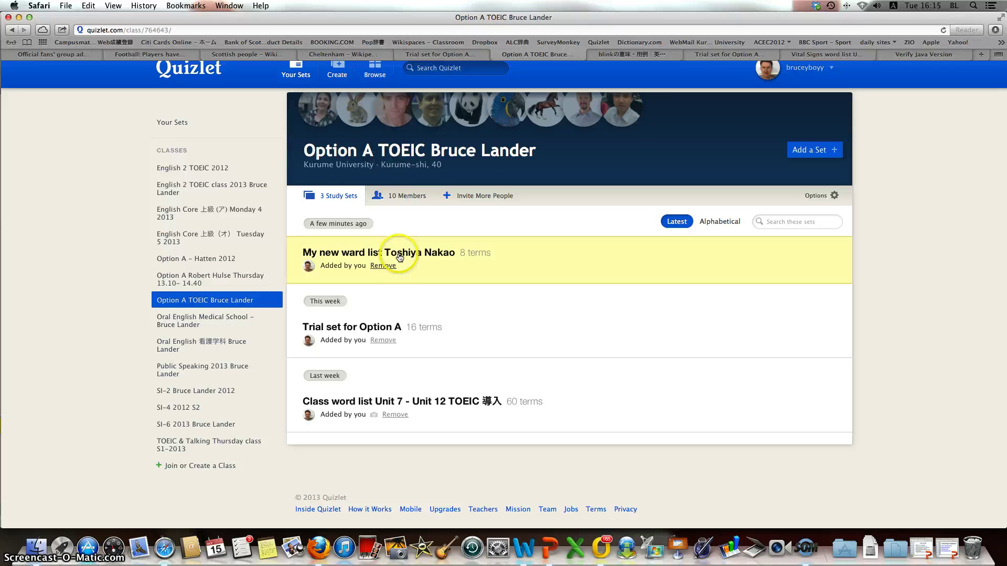
click(382, 328)
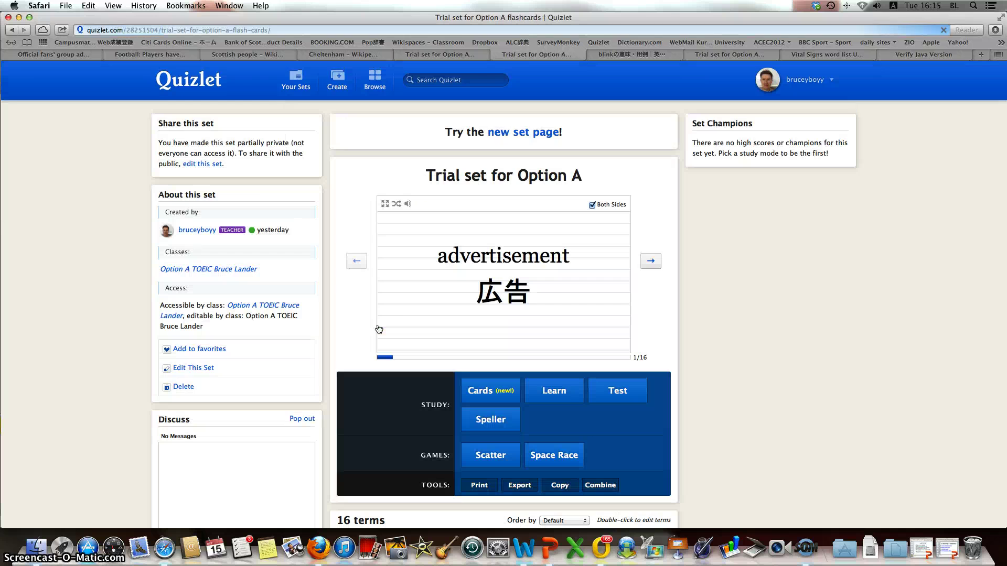
scroll(374, 291, down, 10)
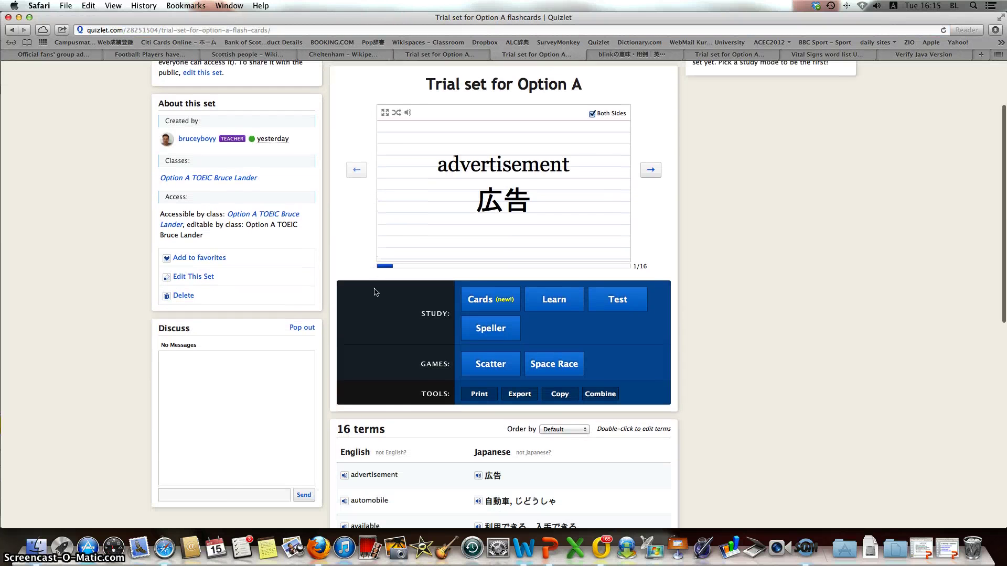
scroll(374, 291, down, 5)
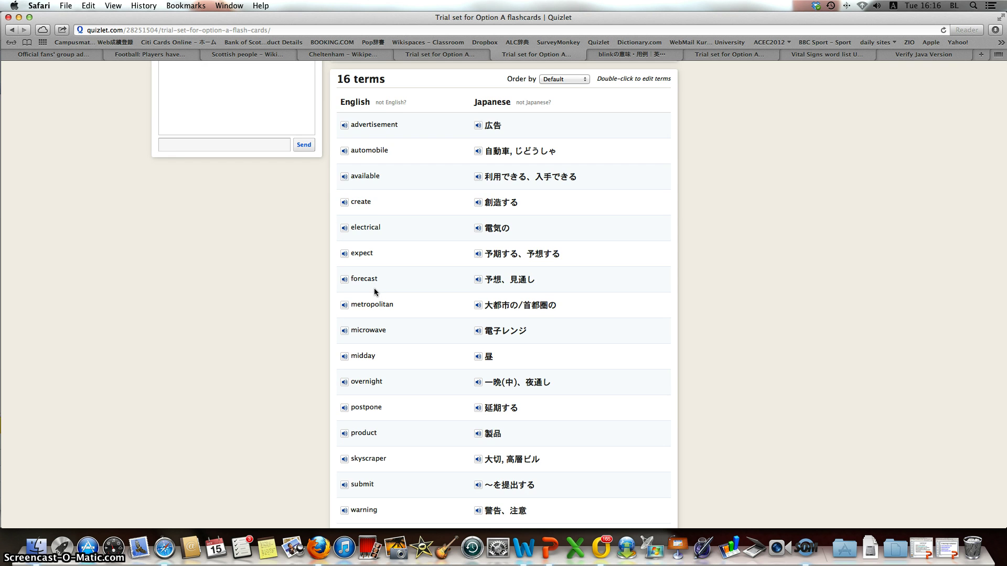
scroll(374, 292, up, 5)
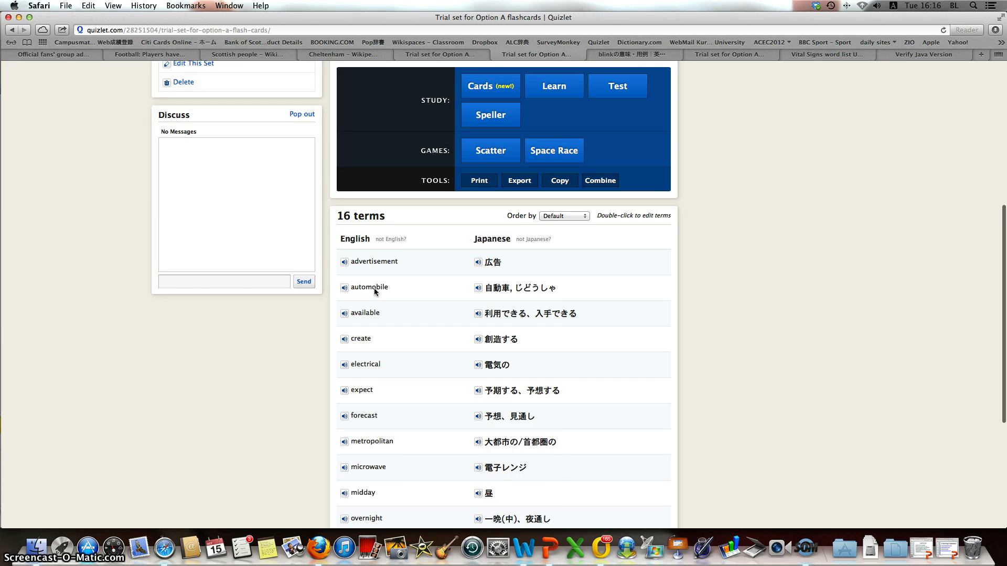
scroll(373, 288, left, 5)
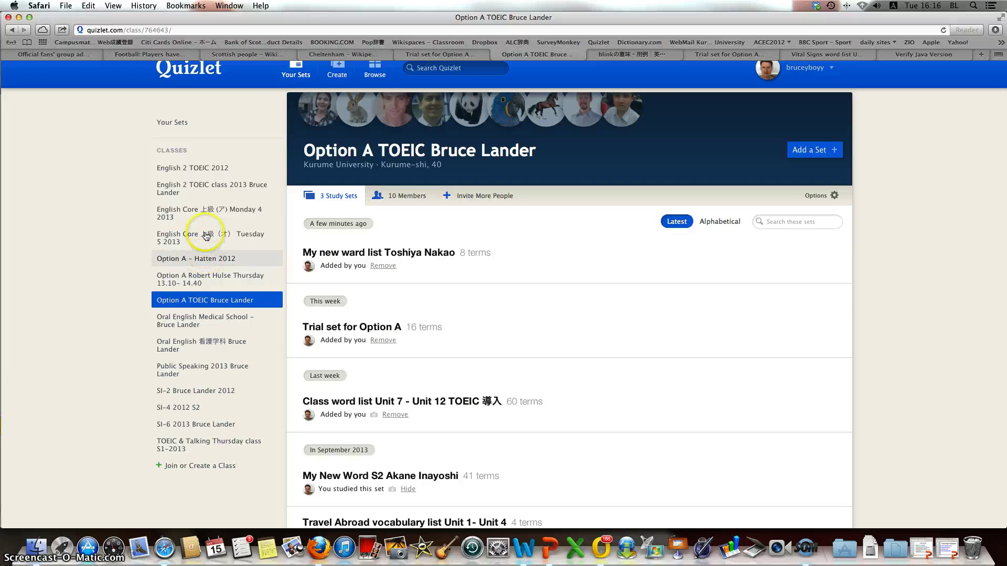
- Open the English Core 上級 (ア) Monday 4 2013 class and look through its students' study sets
click(208, 215)
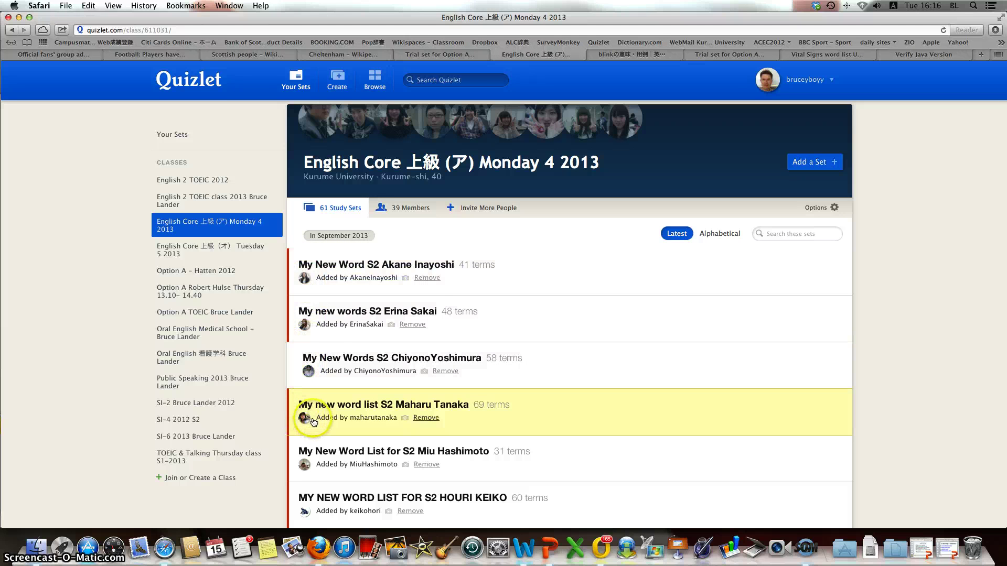
scroll(313, 423, down, 4)
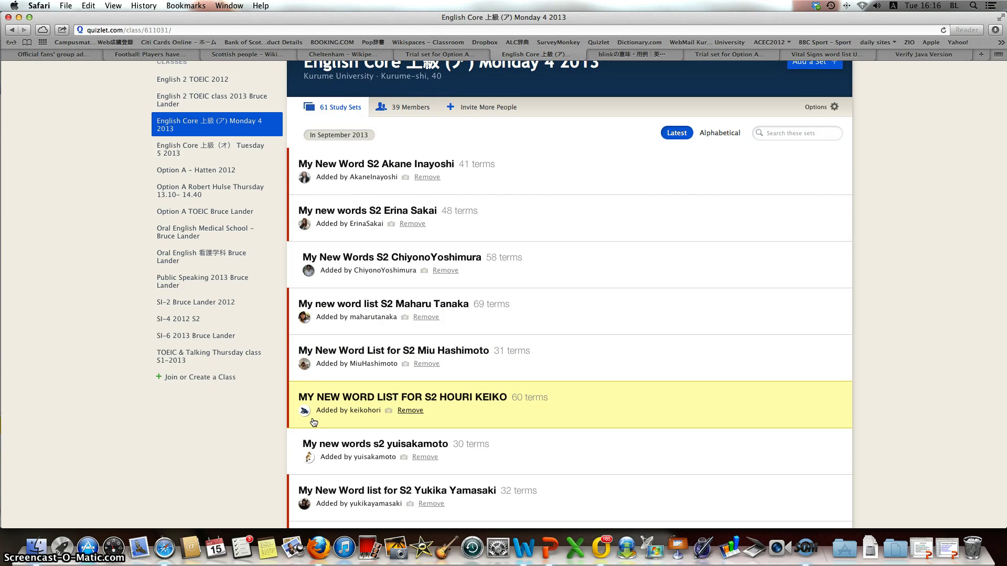
scroll(313, 422, down, 1)
scroll(313, 422, up, 5)
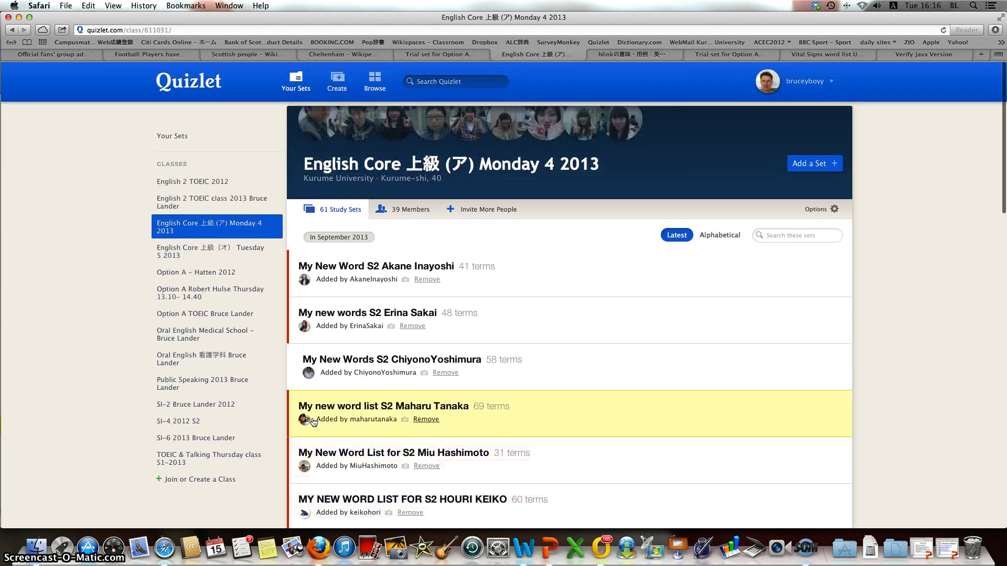
scroll(313, 422, down, 1)
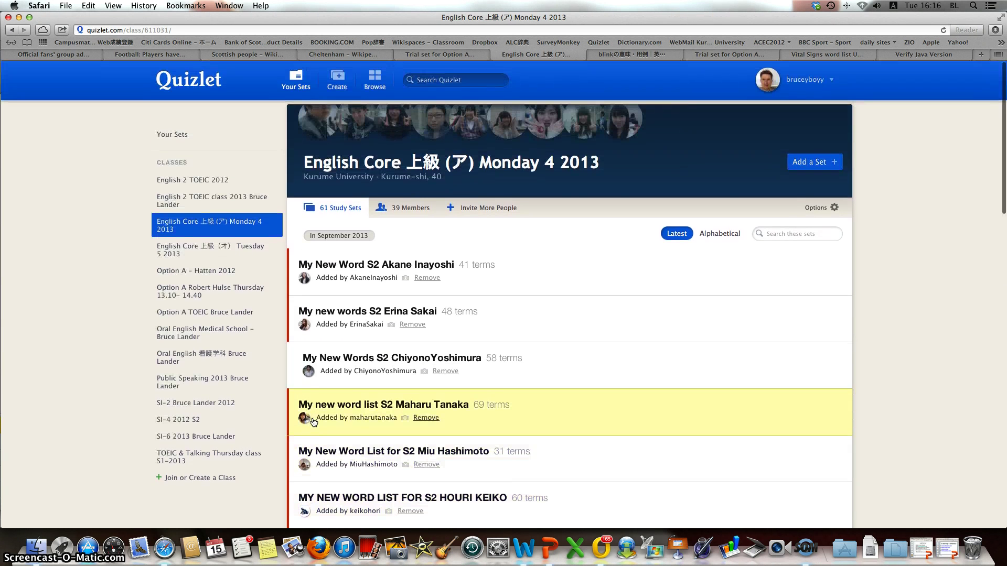
click(458, 349)
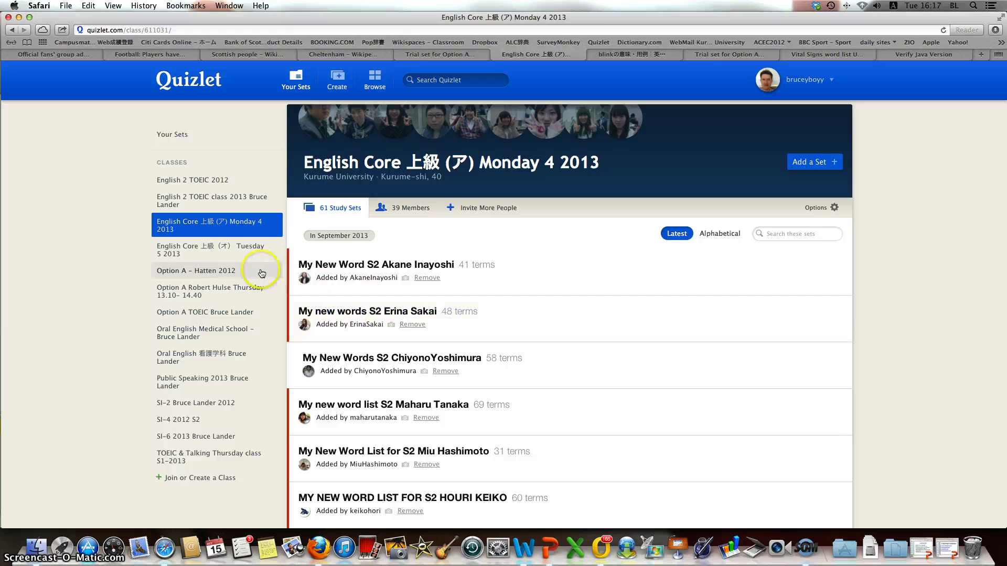
- Open the 8-term "My new ward list" set in the Option A TOEIC class for editing
click(203, 313)
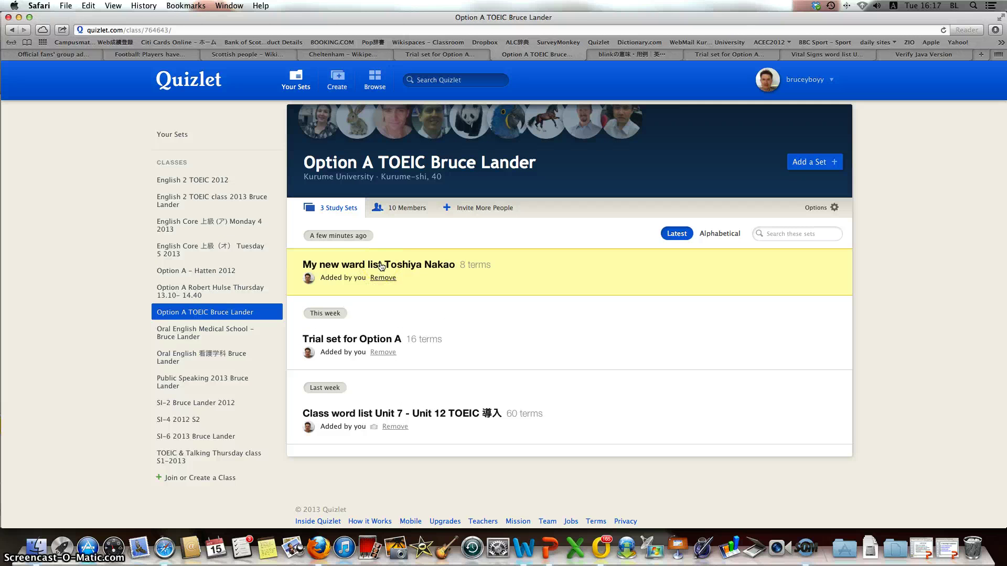
click(381, 265)
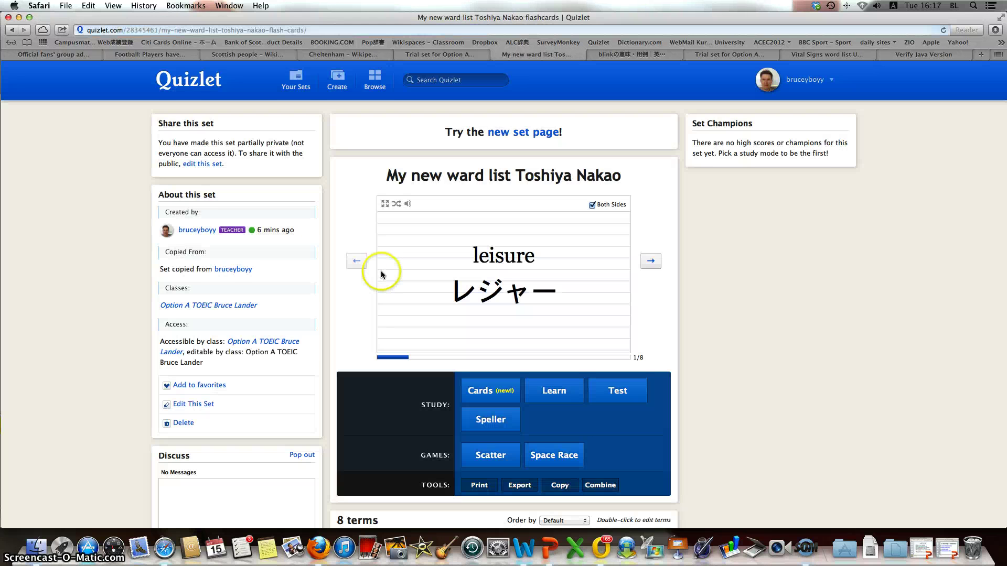
scroll(380, 271, down, 1)
scroll(380, 271, down, 5)
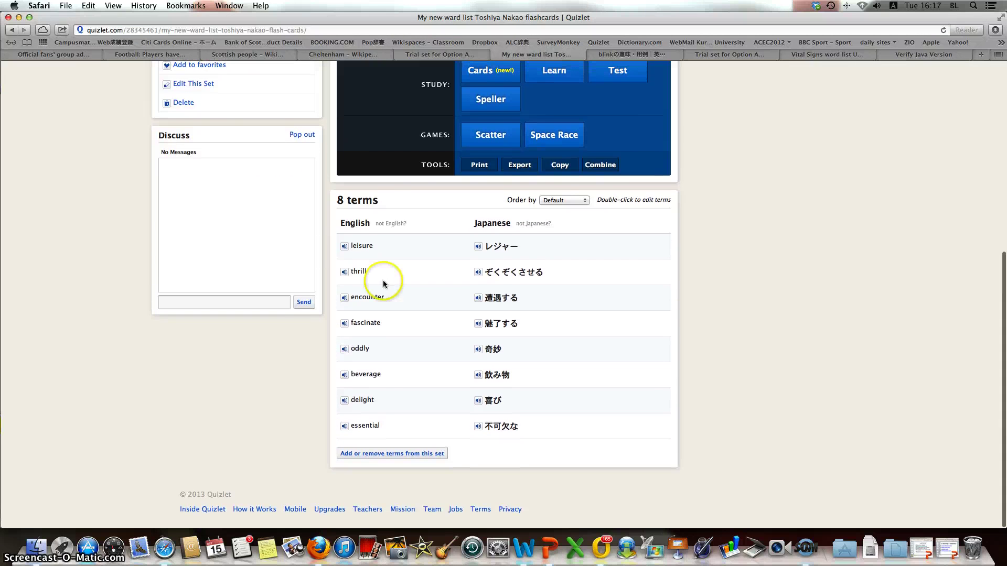
click(365, 454)
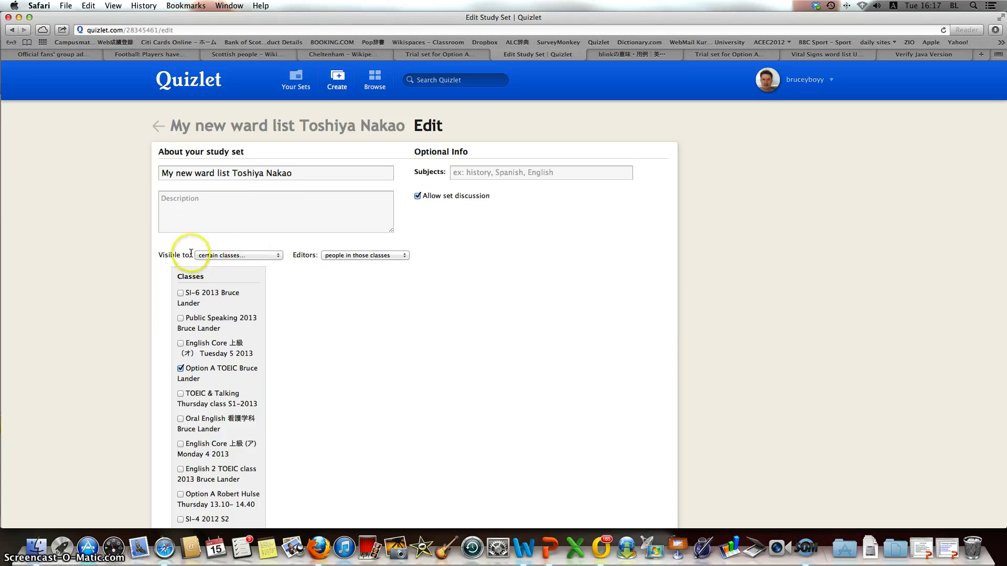
- Make the set visible to certain classes, with only the Option A TOEIC class checked
click(235, 256)
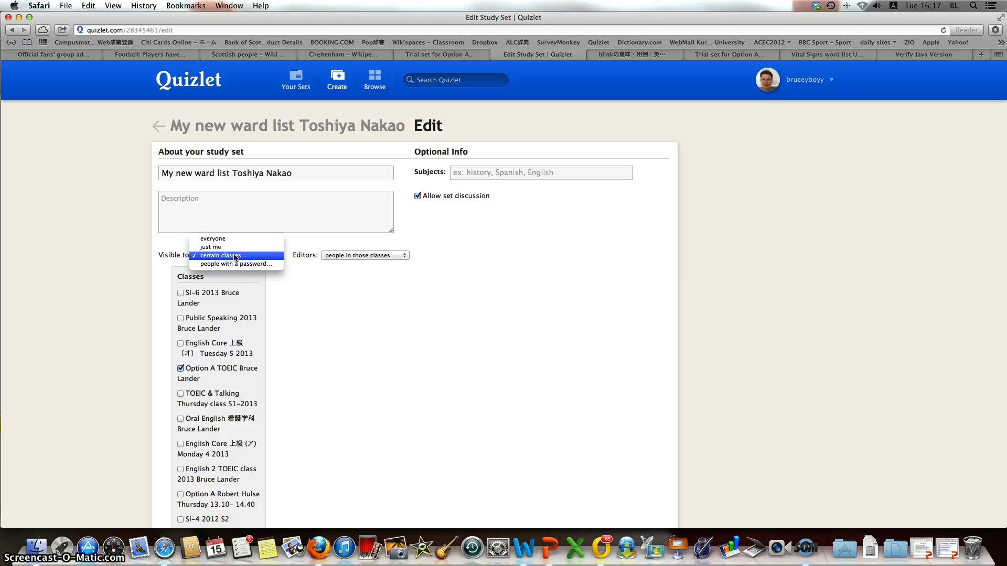
click(234, 255)
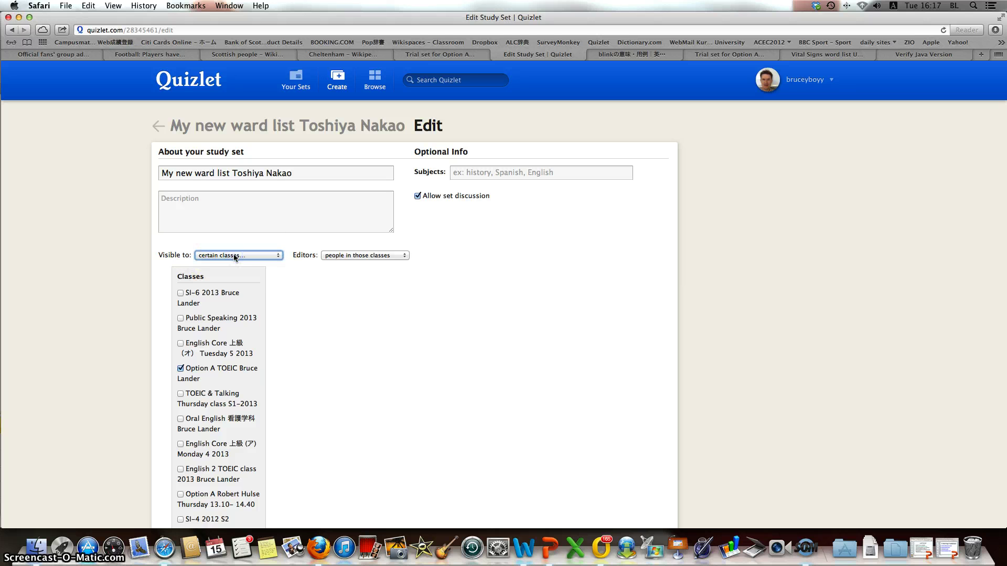
click(234, 256)
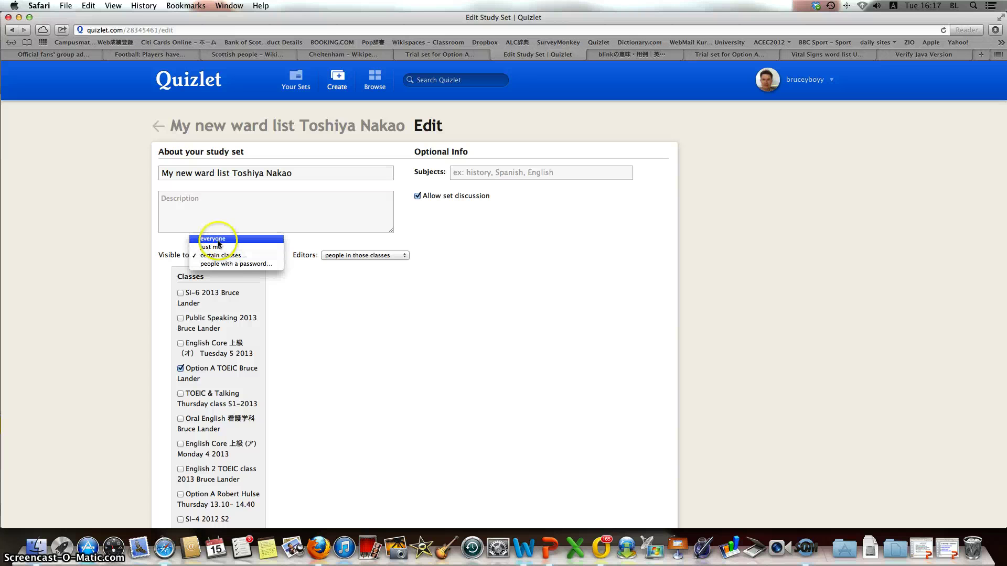
click(217, 256)
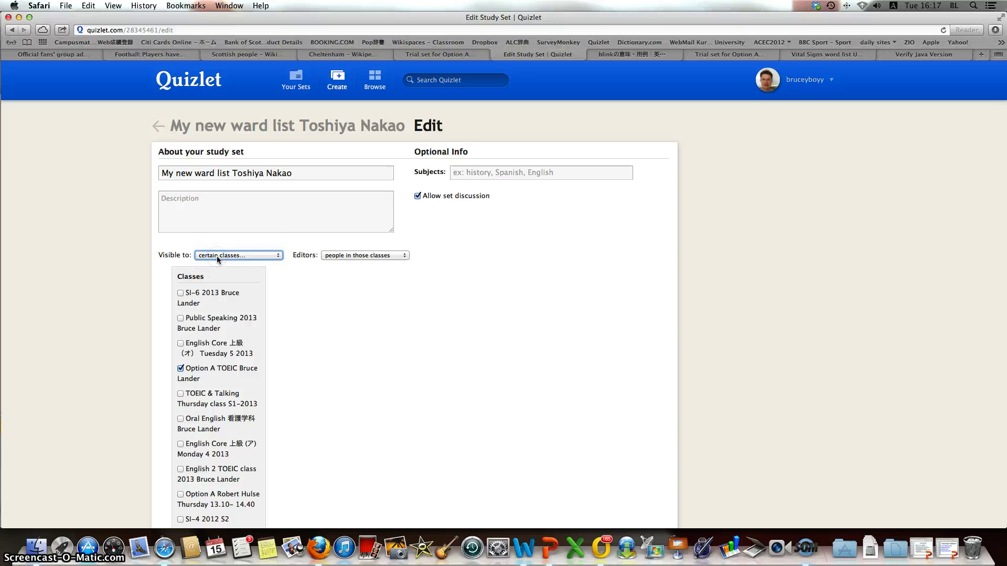
click(181, 369)
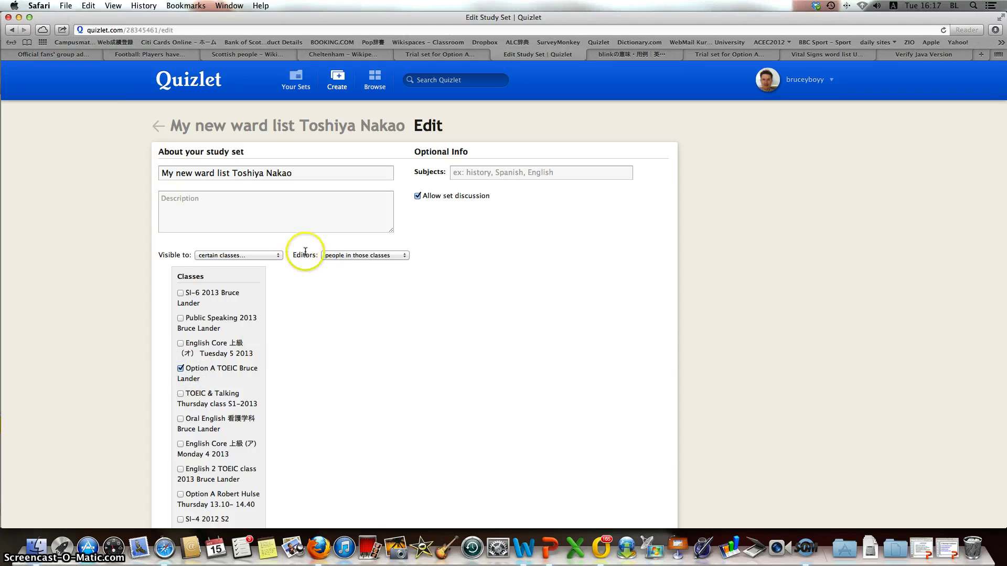
- Set the study set's editors to people in those classes
click(403, 255)
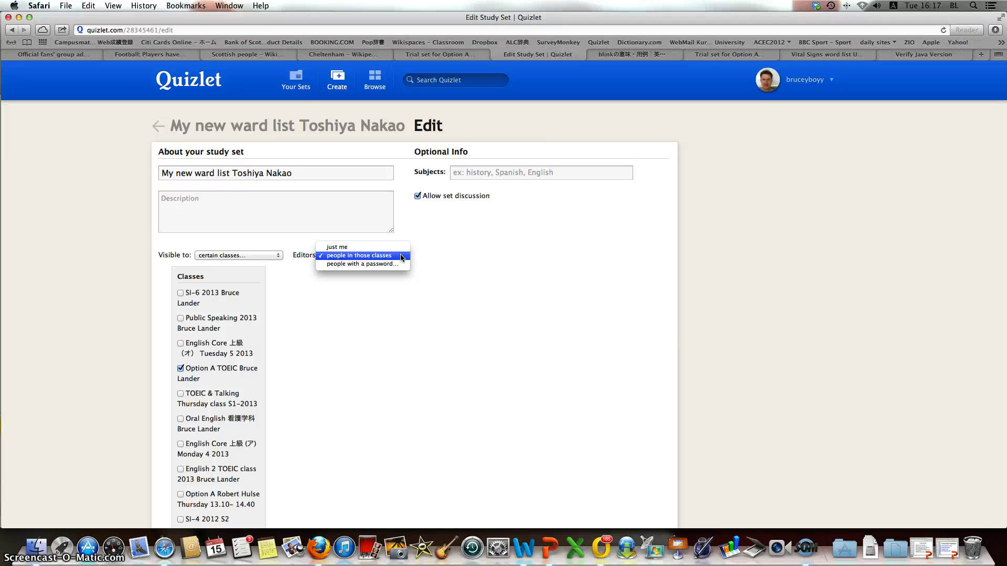
click(402, 256)
click(420, 268)
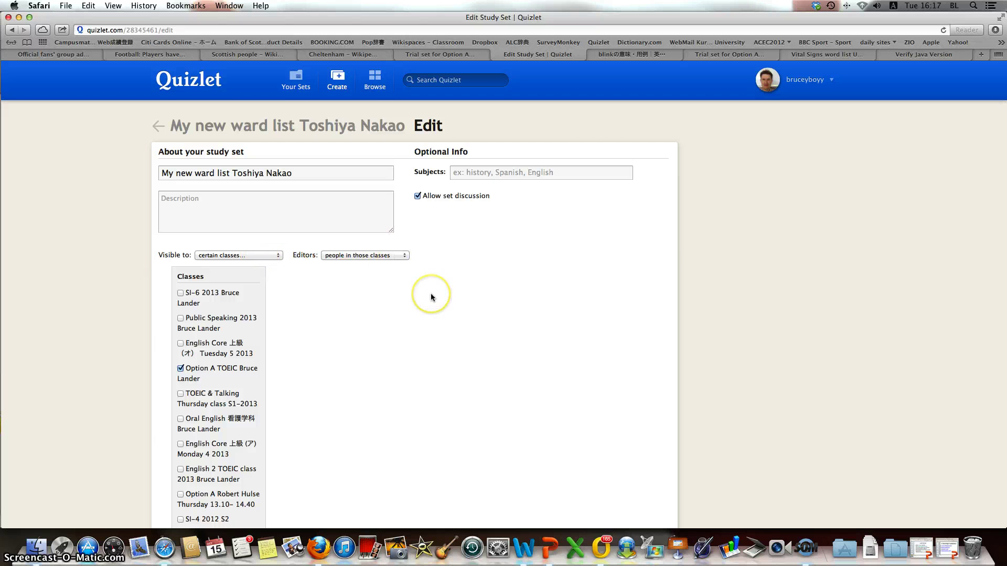
- Enable adding images to the set's terms and save the study set
scroll(431, 297, down, 15)
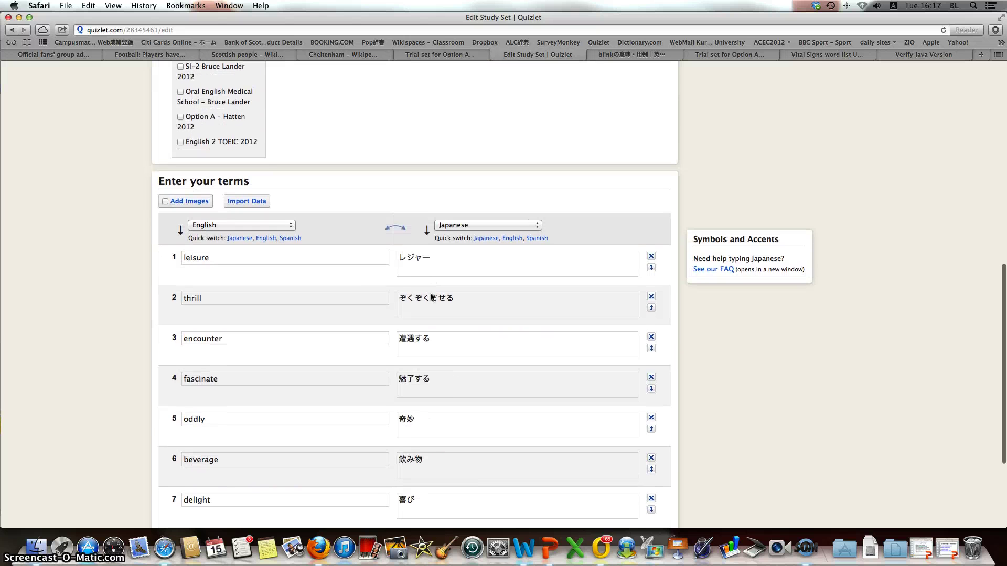
click(163, 202)
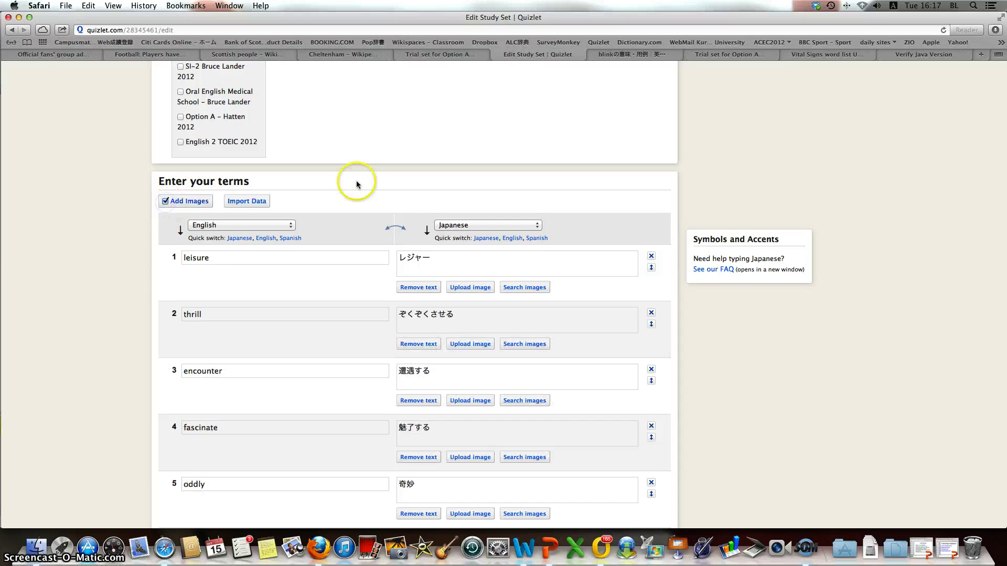
scroll(357, 181, down, 8)
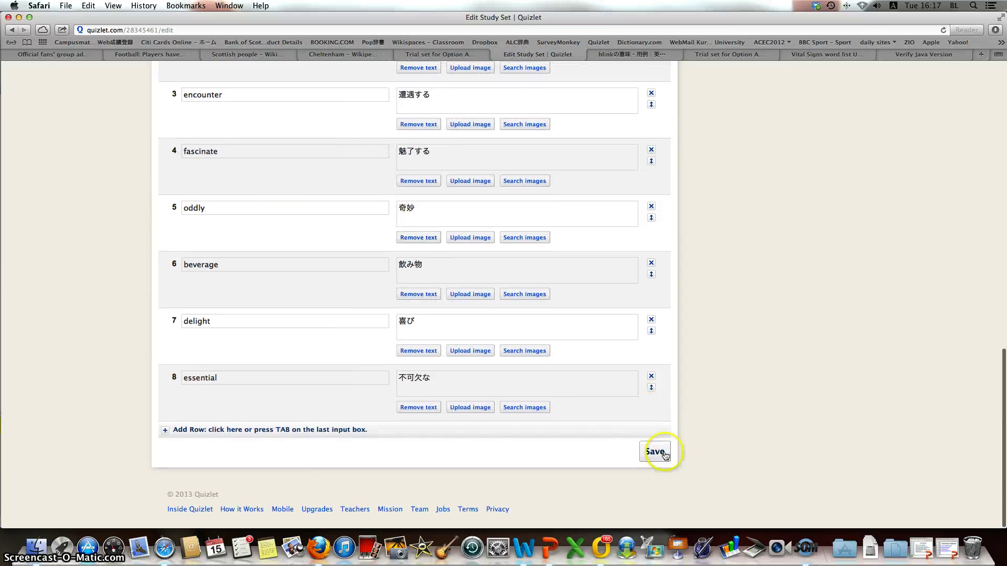
click(654, 453)
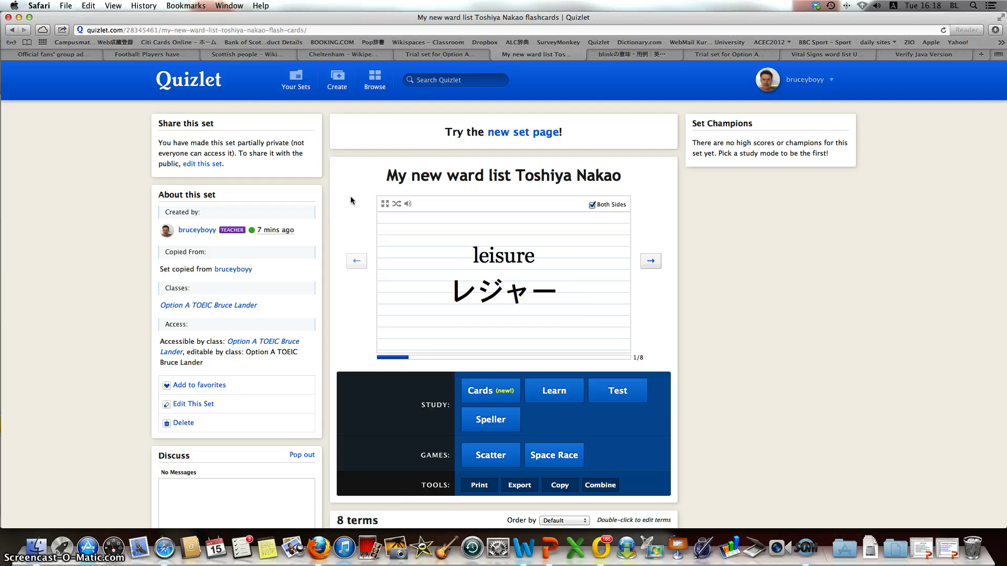
- Go back to the Option A TOEIC class page, check the three-point Quizlet outline in Word, and return to Safari
scroll(351, 197, left, 5)
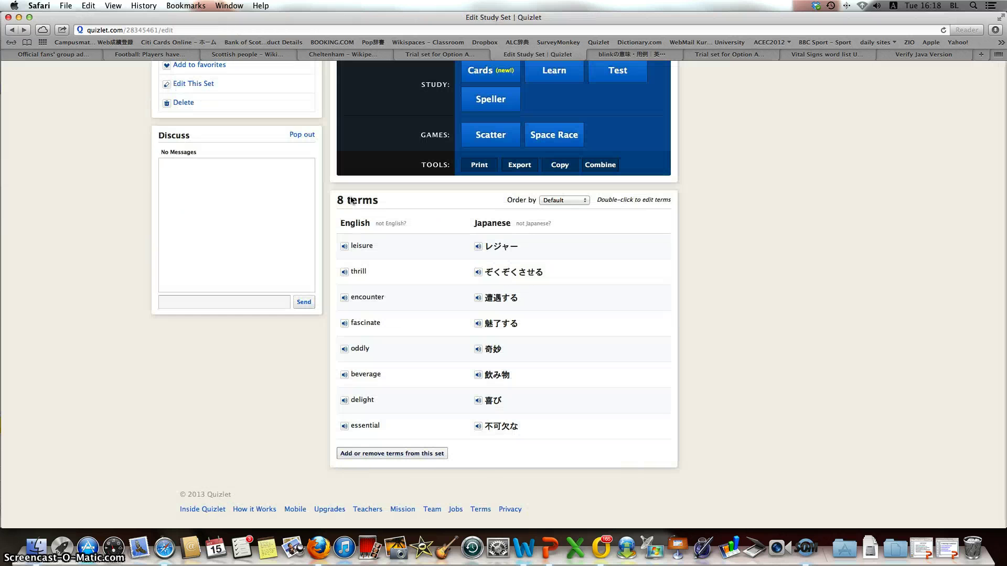
scroll(350, 199, left, 5)
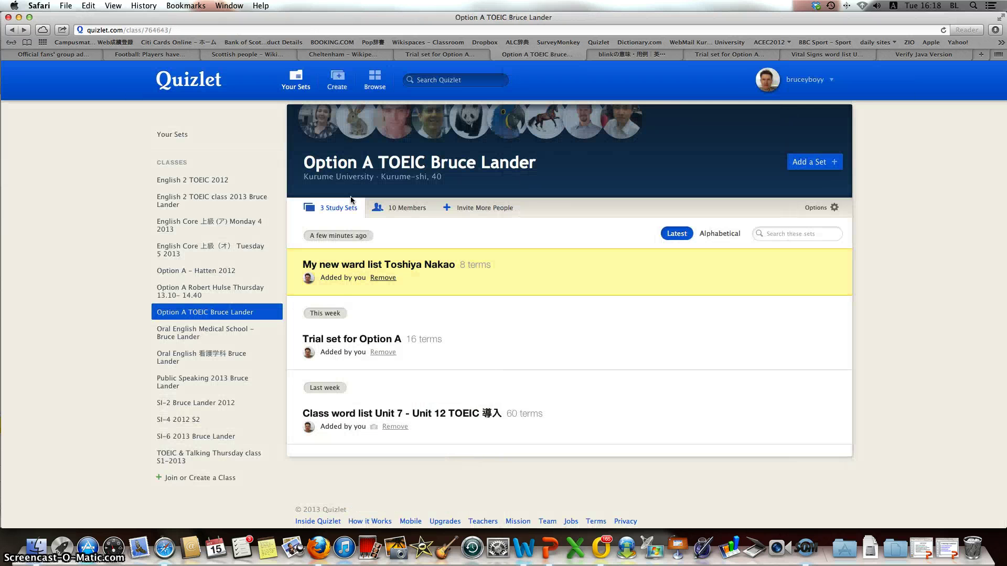
key(super+Tab)
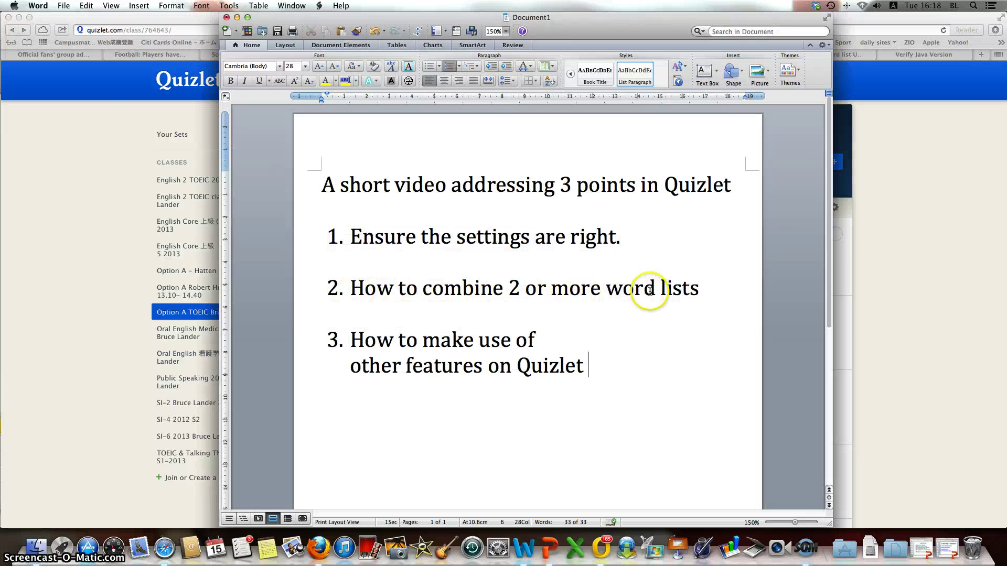
key(super+Tab)
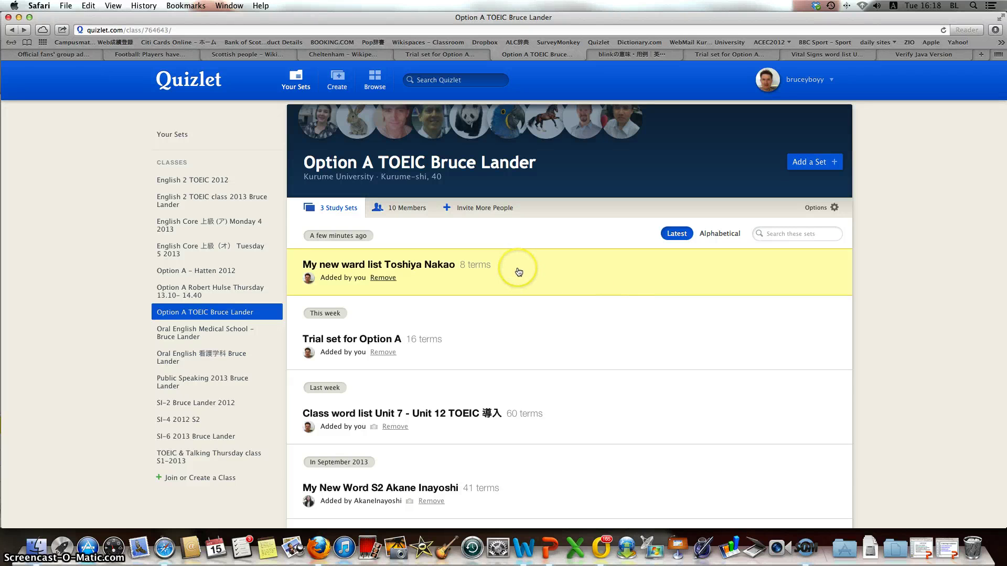
- Reload the Option A TOEIC class's study sets and open the 8-term "My new ward list" set
scroll(518, 272, down, 3)
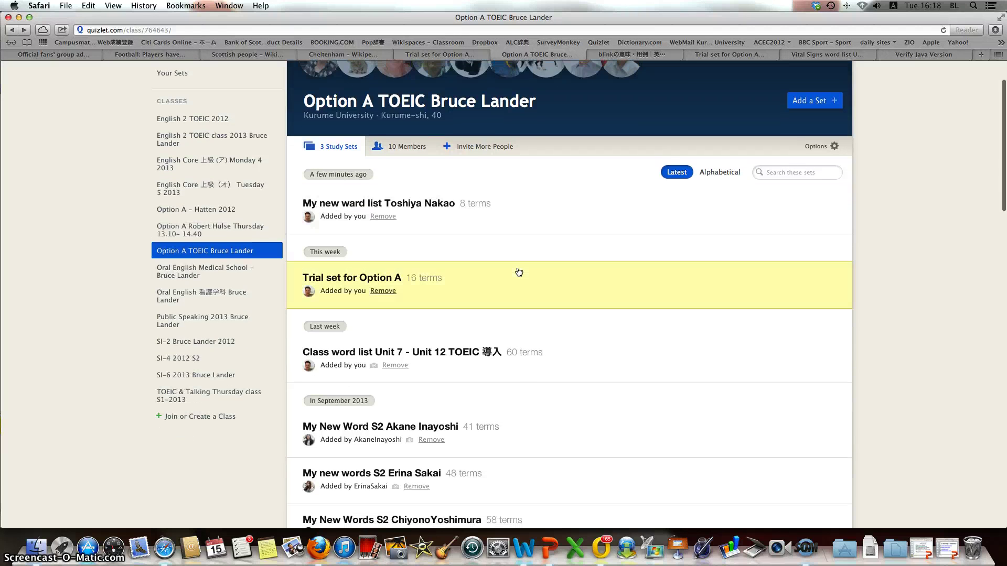
click(208, 251)
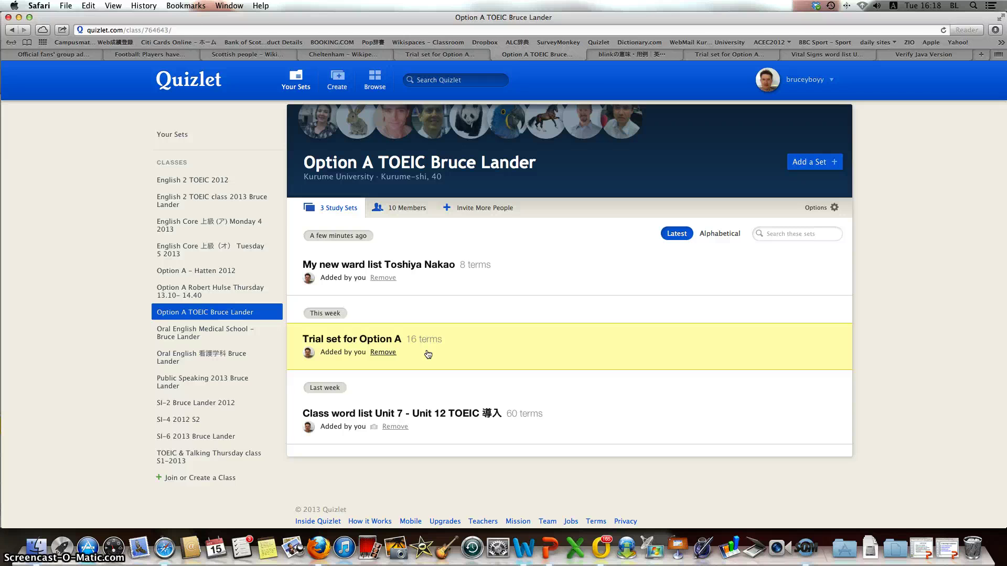
click(415, 268)
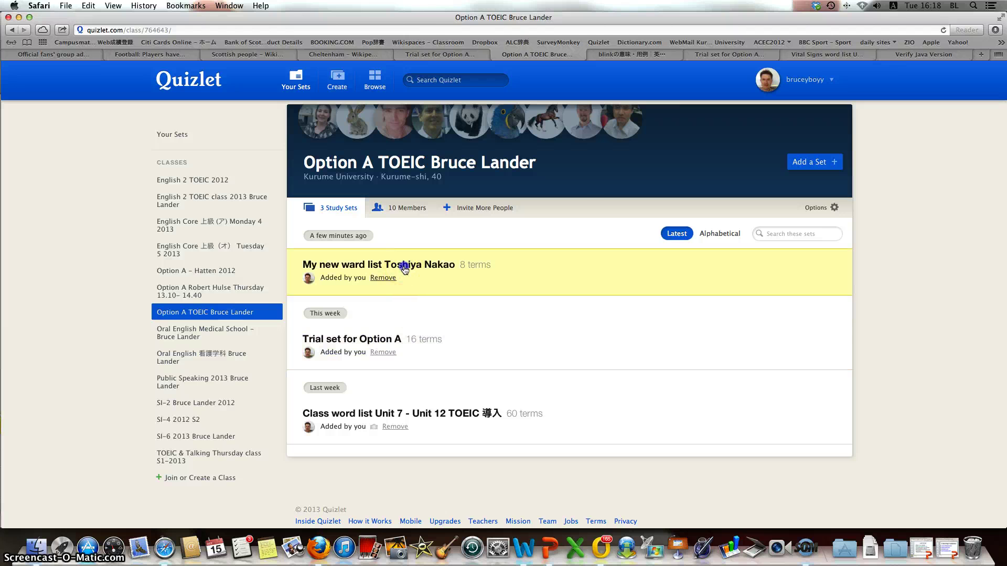
click(404, 265)
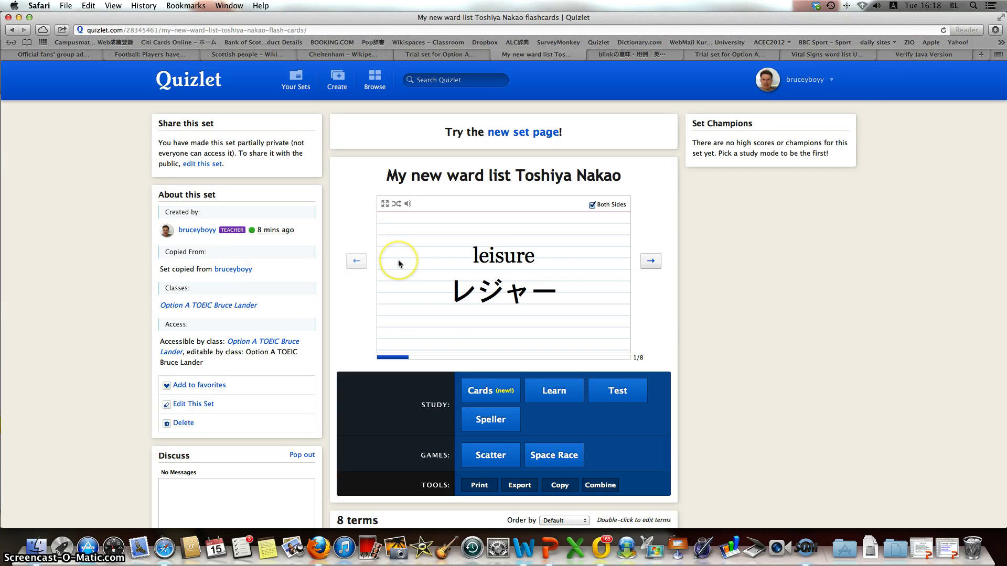
- Look over the 8-term "My new ward list" set and open its data for export
scroll(398, 263, down, 5)
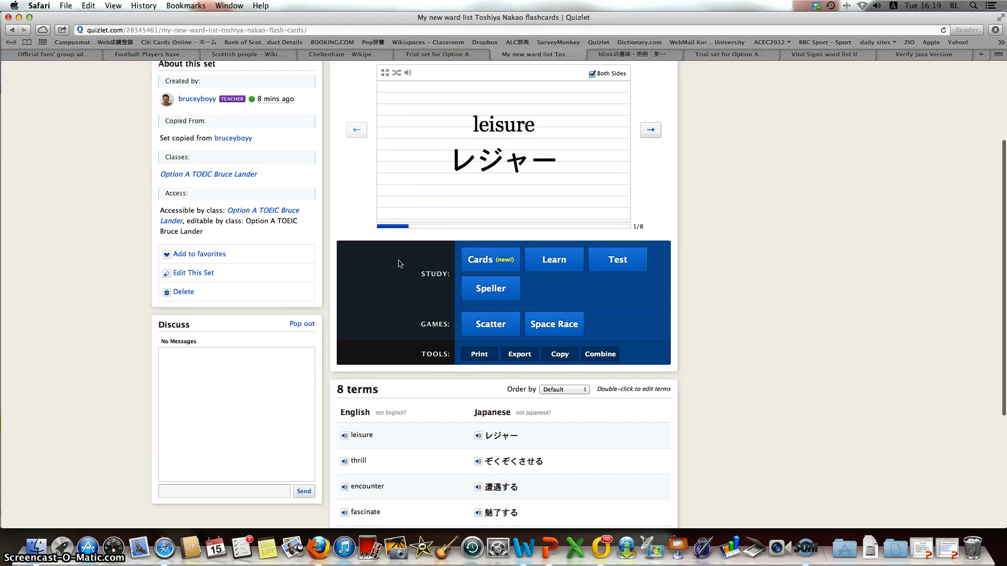
scroll(397, 263, up, 1)
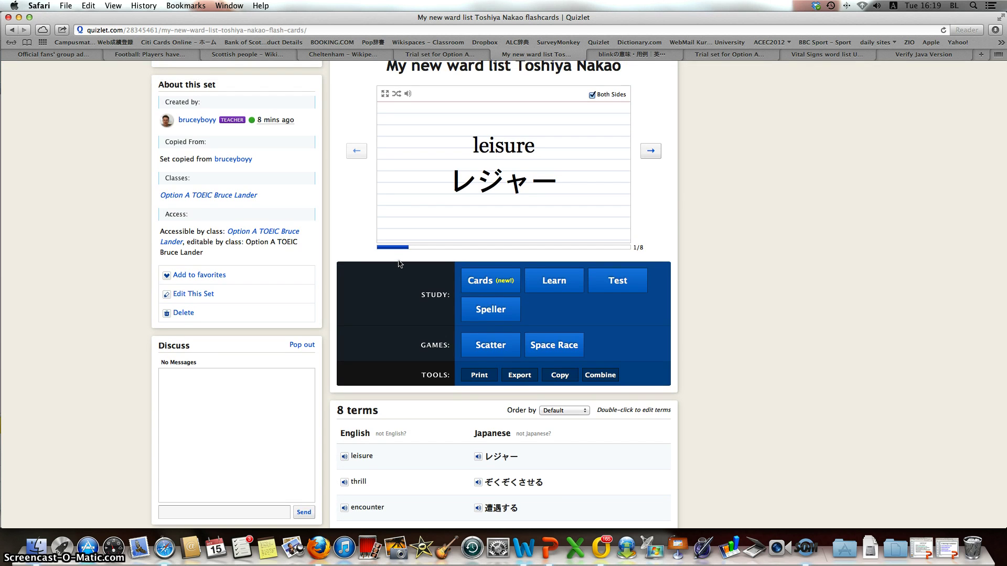
scroll(399, 263, down, 8)
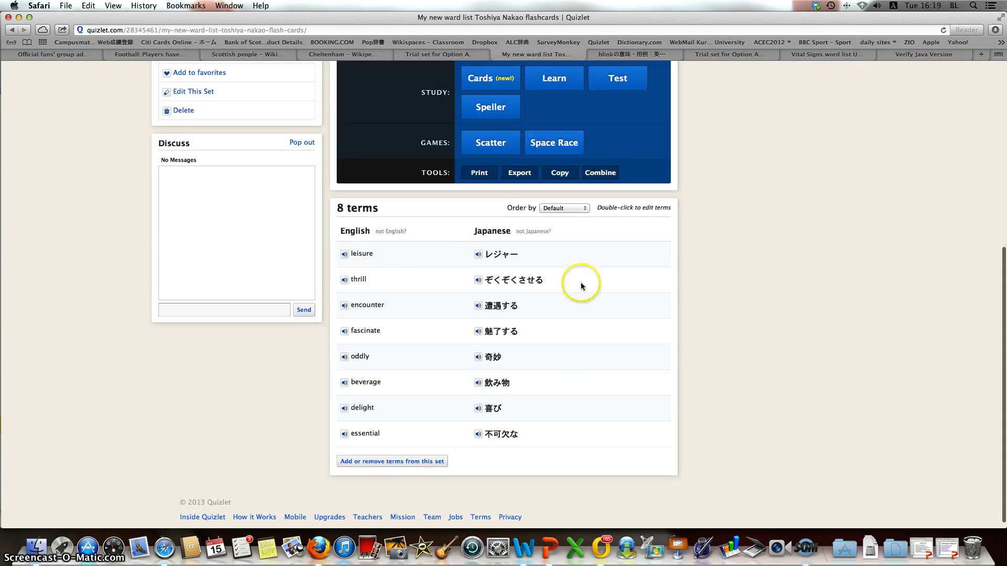
click(523, 177)
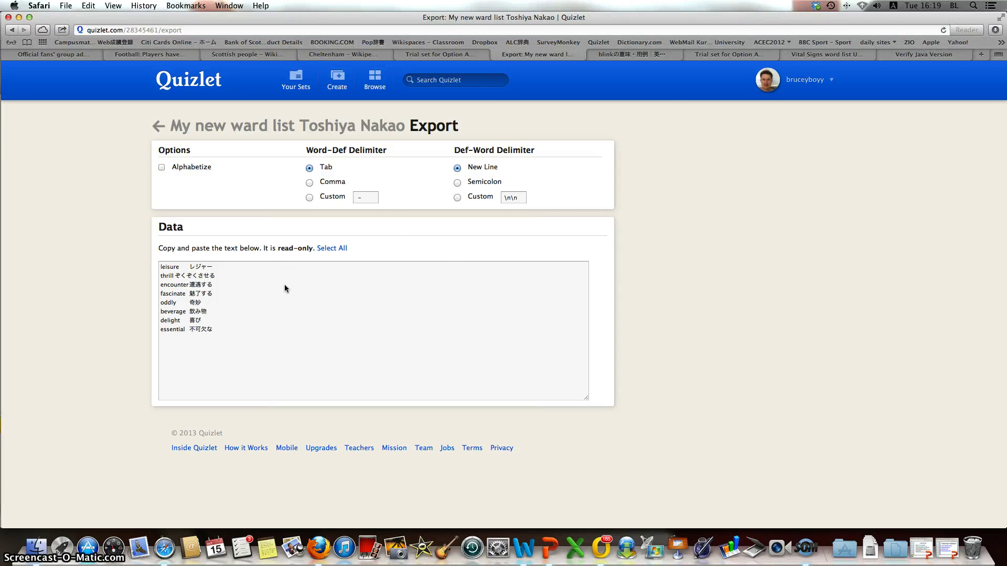
scroll(285, 289, left, 5)
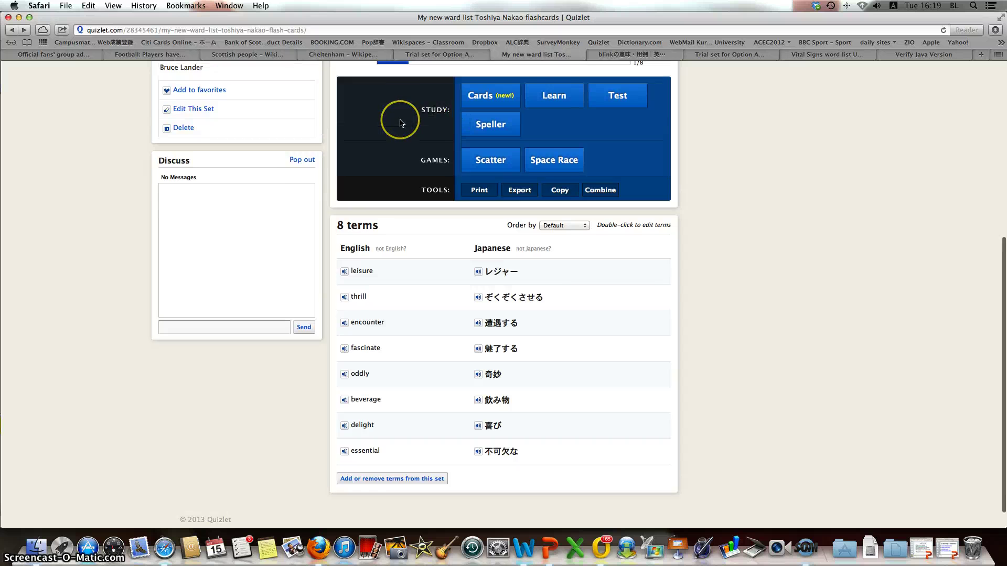
scroll(401, 124, up, 2)
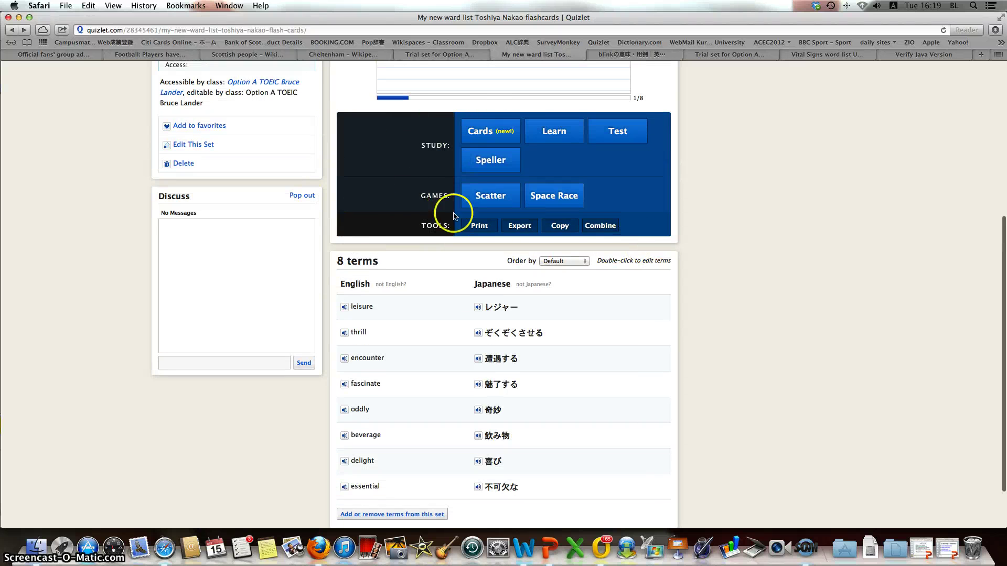
click(514, 230)
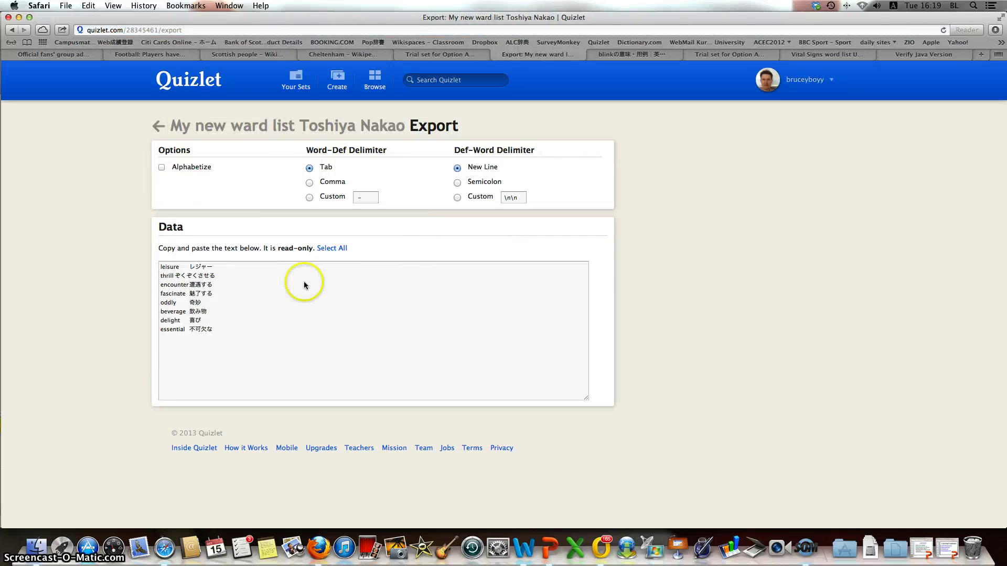
- Alphabetize the exported word list and copy all of its data
click(161, 167)
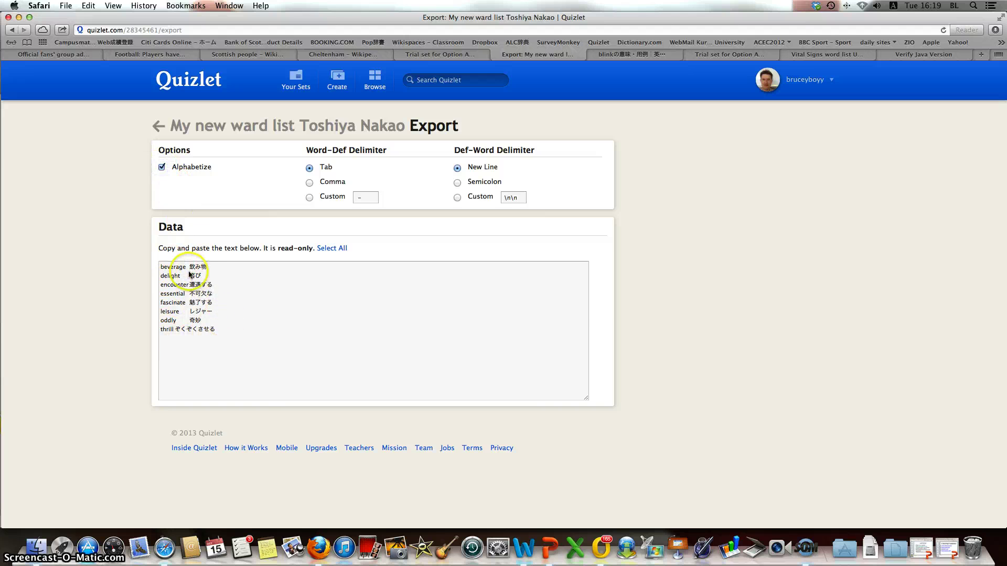
click(323, 250)
right_click(228, 289)
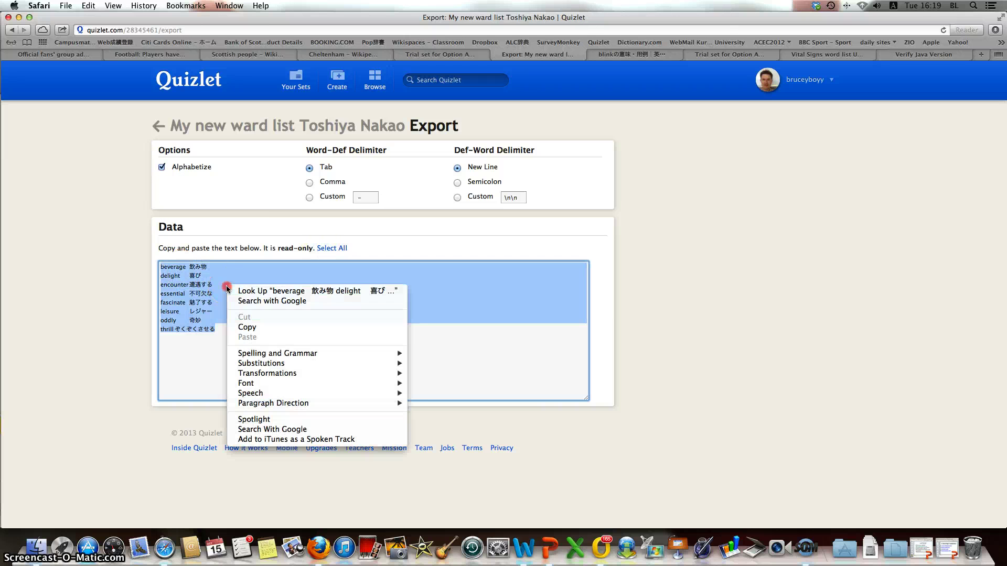
click(242, 327)
click(248, 327)
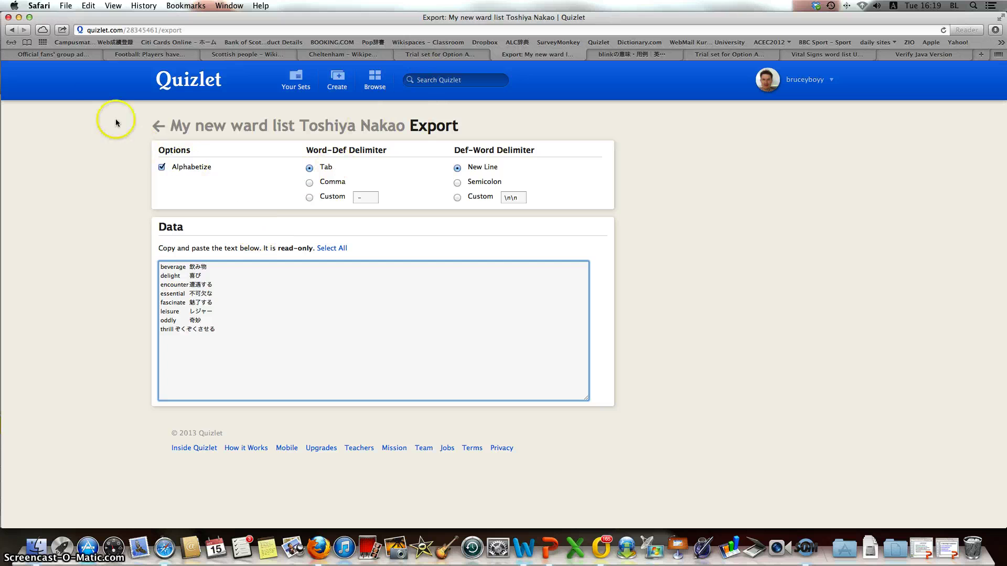
- Open the "Trial set for Option A" from the Option A TOEIC class and start editing its terms
click(178, 85)
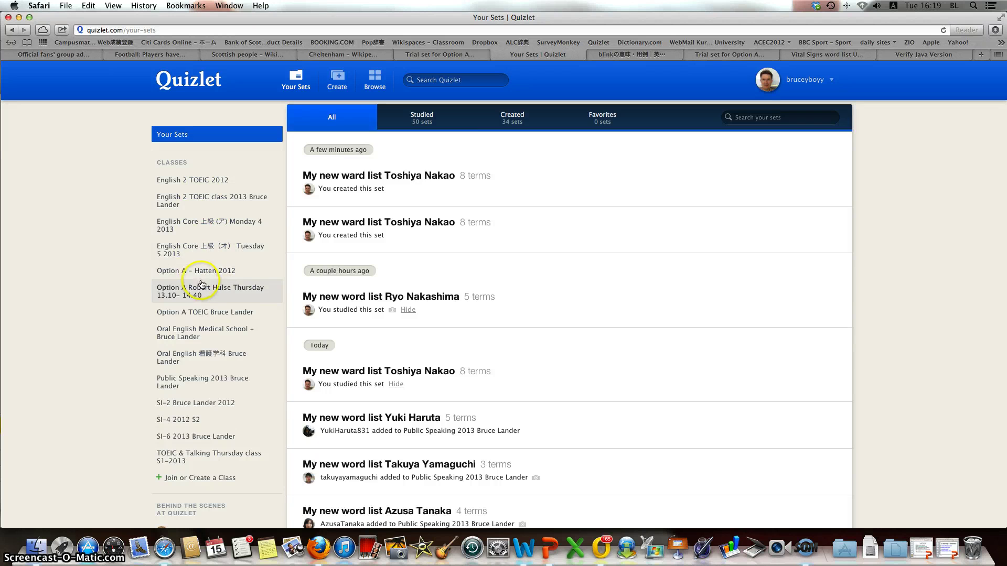
click(207, 313)
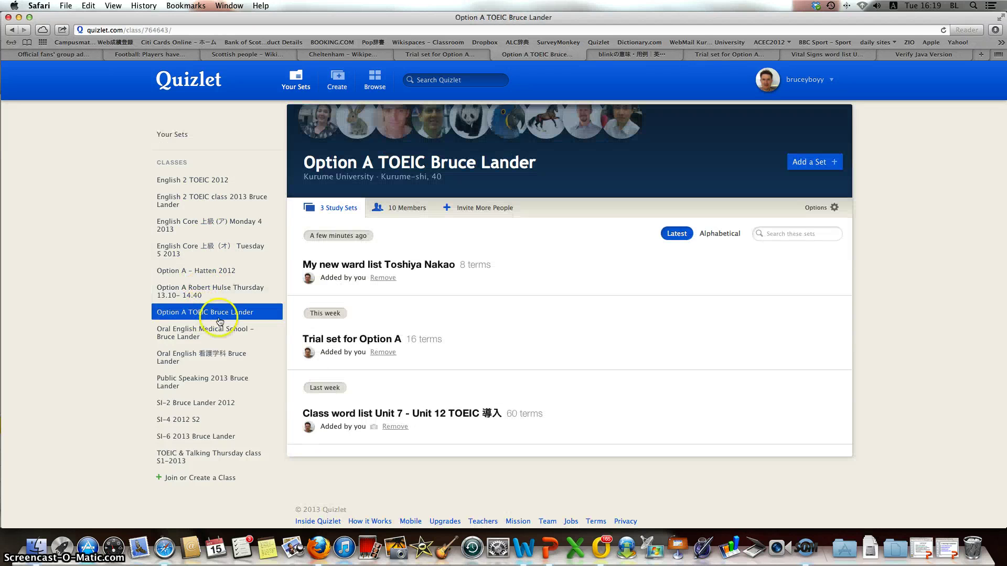
click(385, 338)
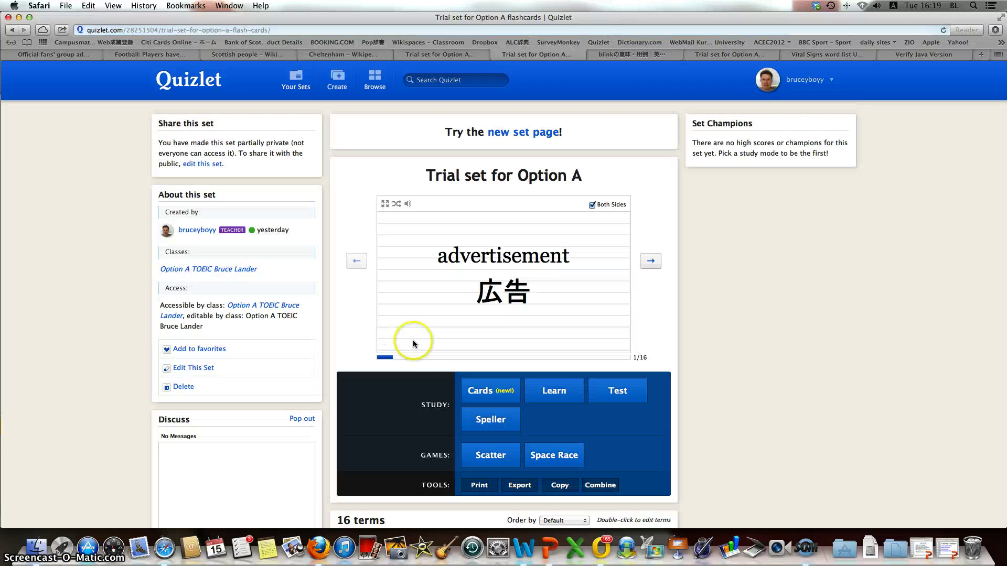
scroll(413, 341, down, 2)
scroll(414, 344, down, 10)
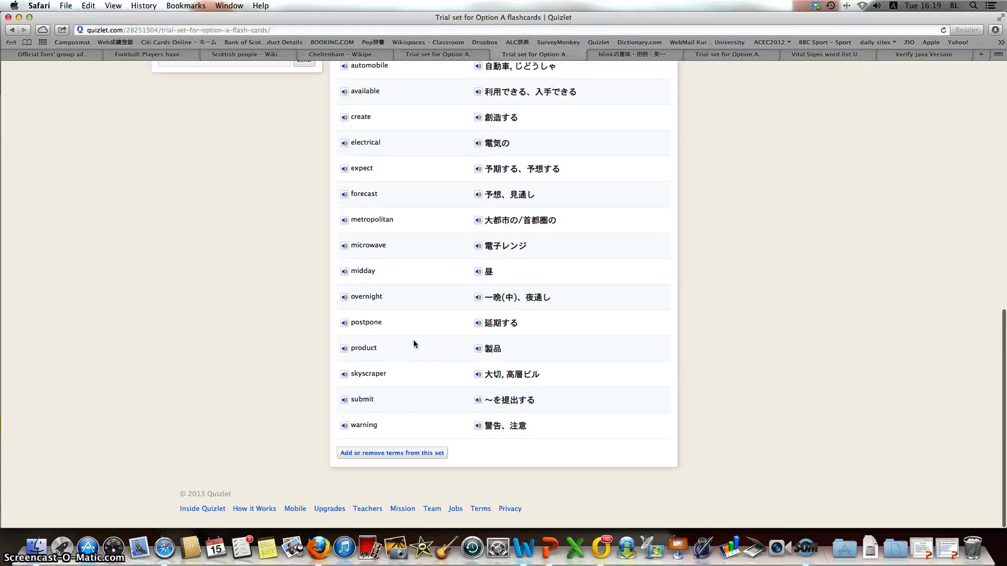
click(367, 454)
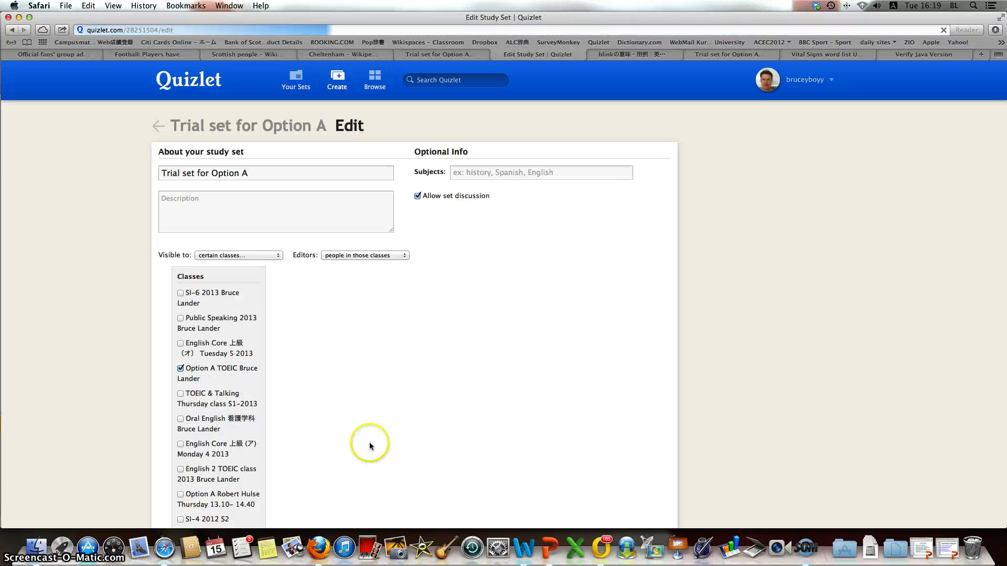
- Paste the copied word list into the set's data import and import it, keeping the Tab and New Line separators
scroll(313, 294, down, 12)
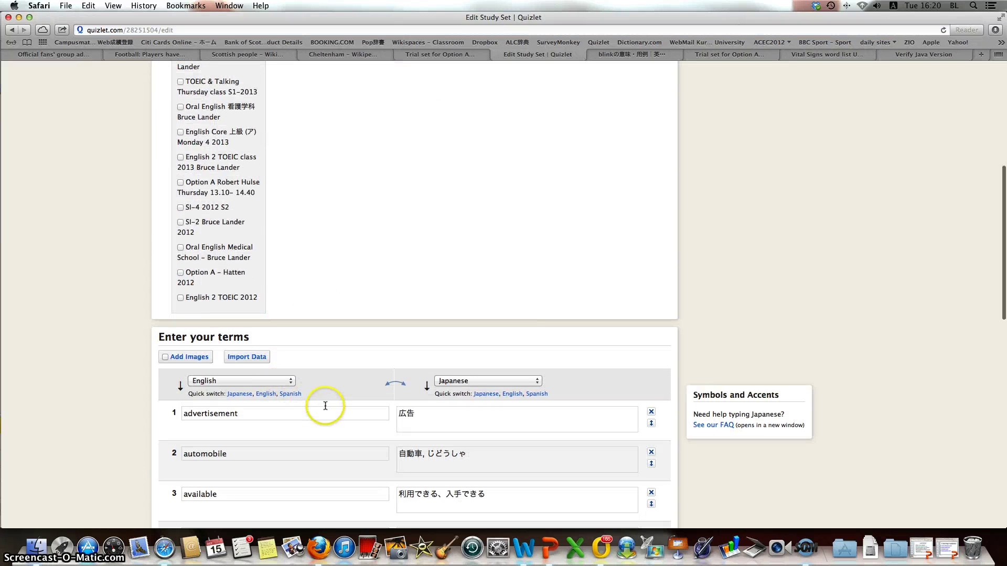
click(252, 356)
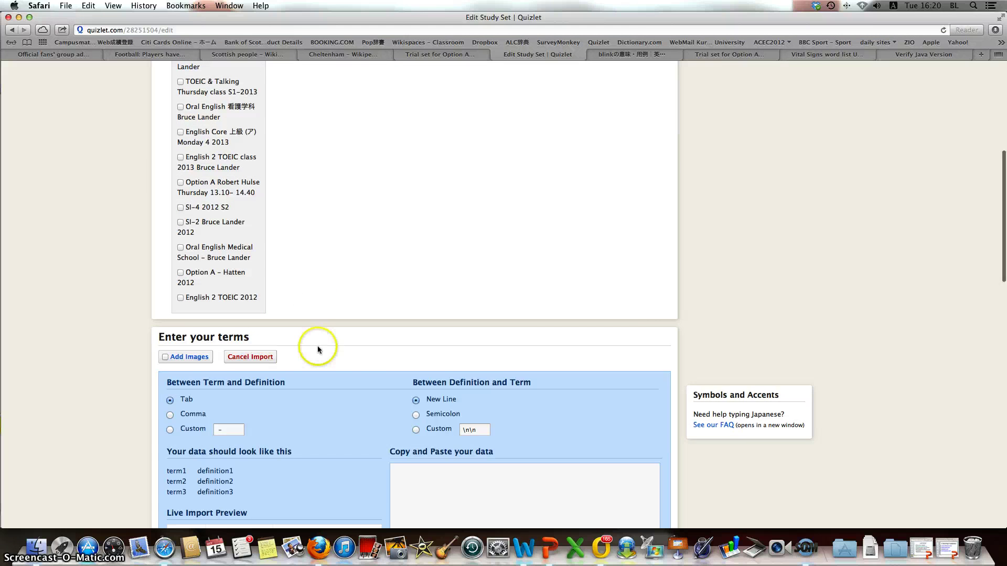
scroll(317, 346, down, 7)
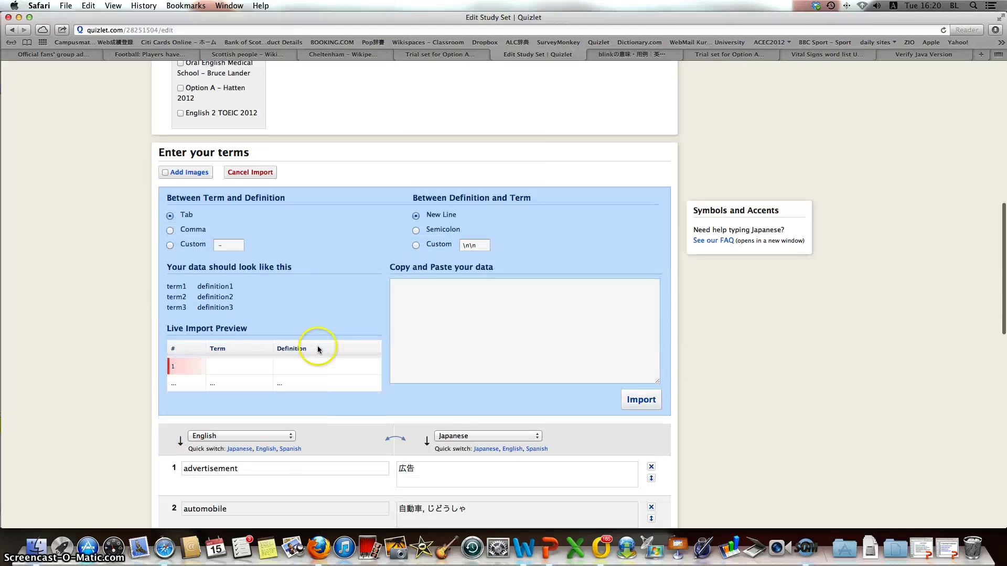
click(418, 286)
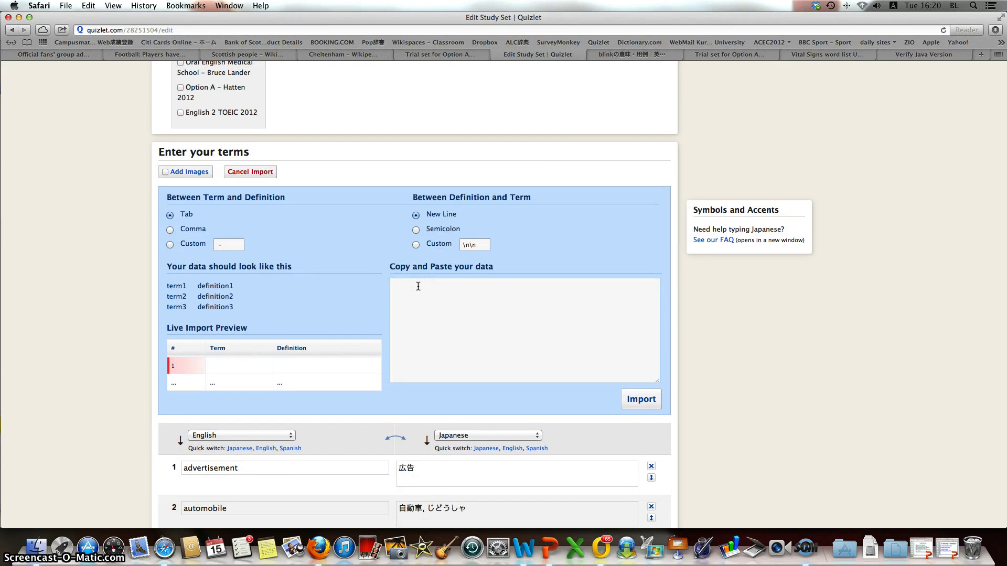
right_click(418, 286)
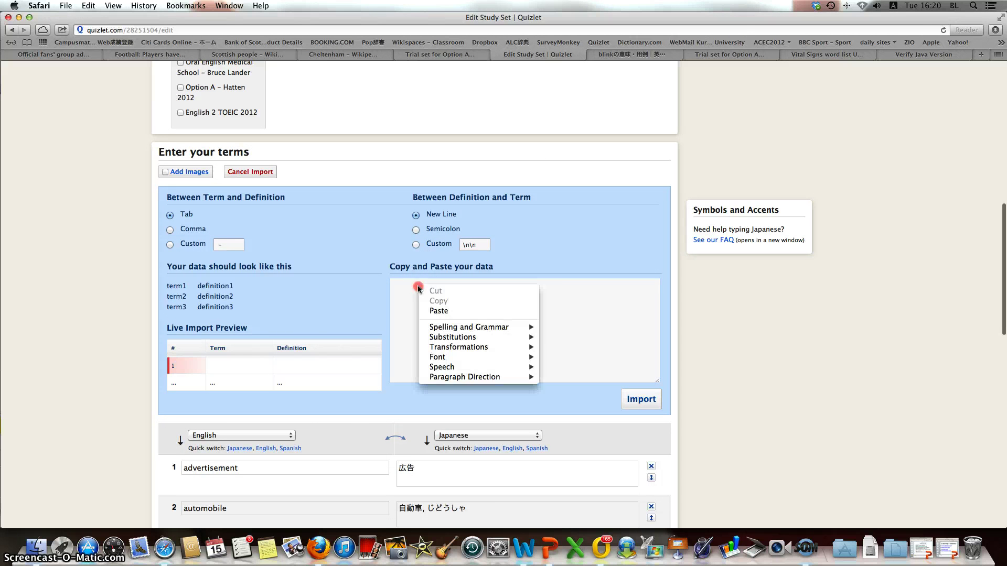
click(431, 312)
click(641, 399)
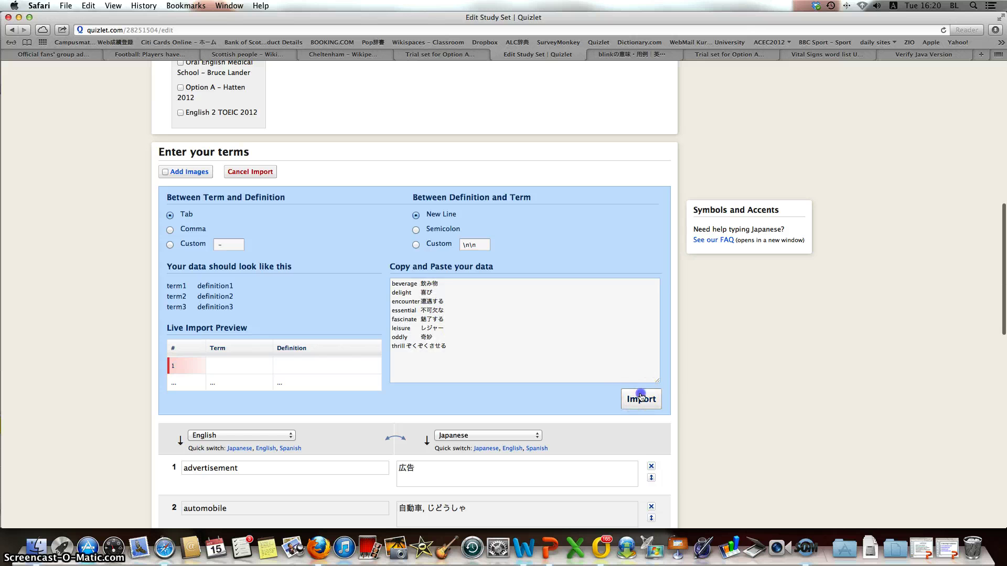
- Check the imported terms, save the "Trial set for Option A", and look through its combined word list
scroll(378, 294, down, 10)
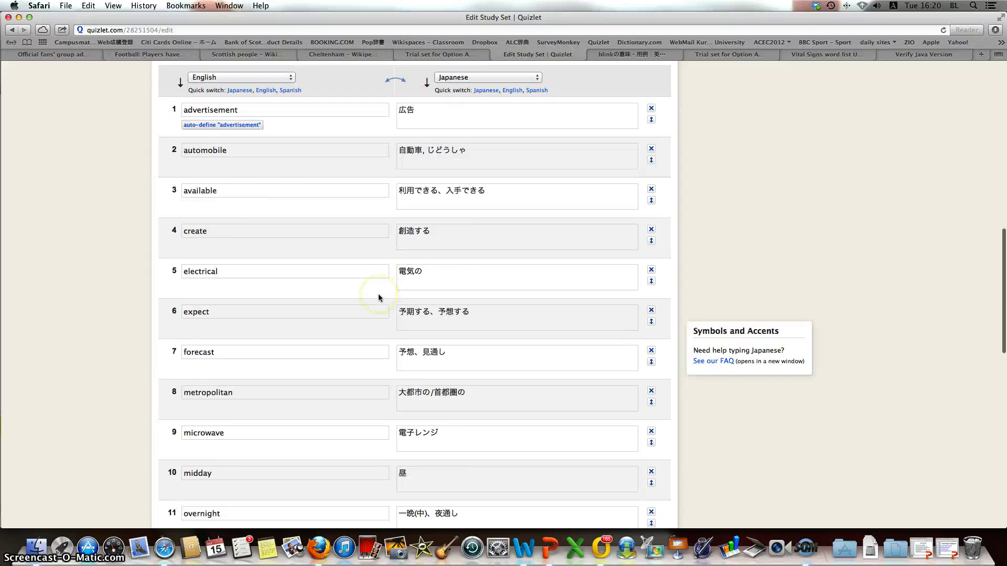
scroll(378, 295, down, 7)
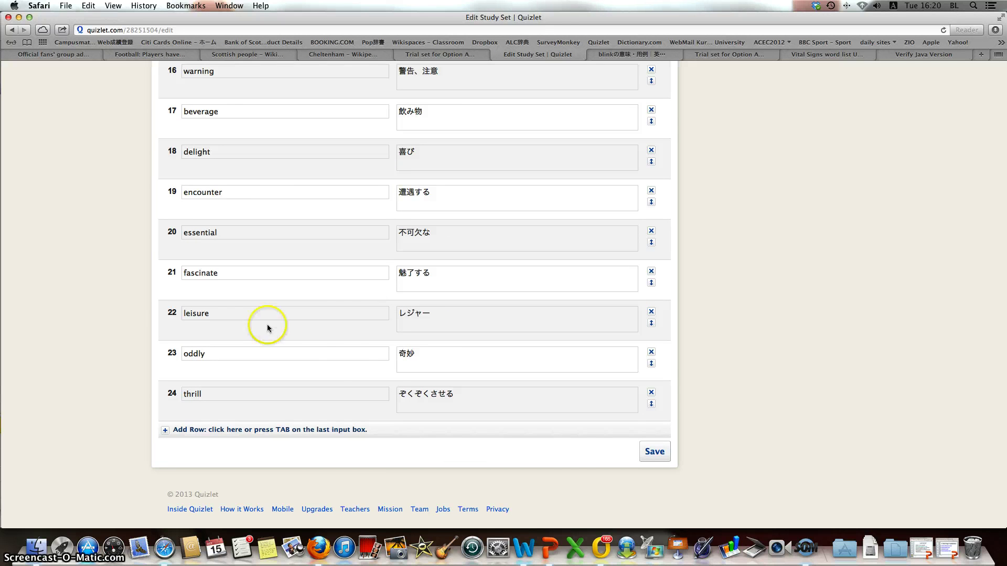
scroll(348, 344, down, 2)
click(655, 452)
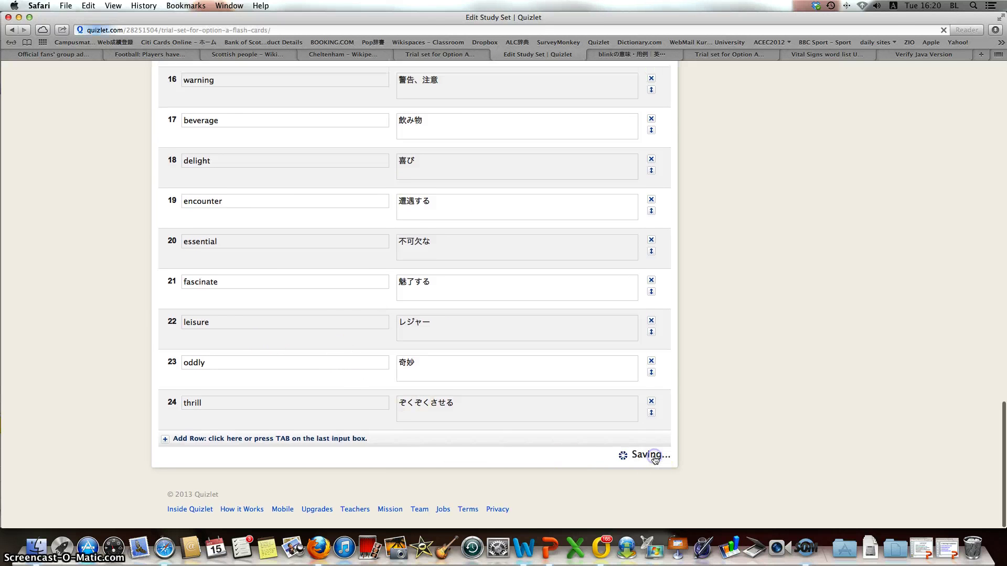
scroll(309, 359, down, 10)
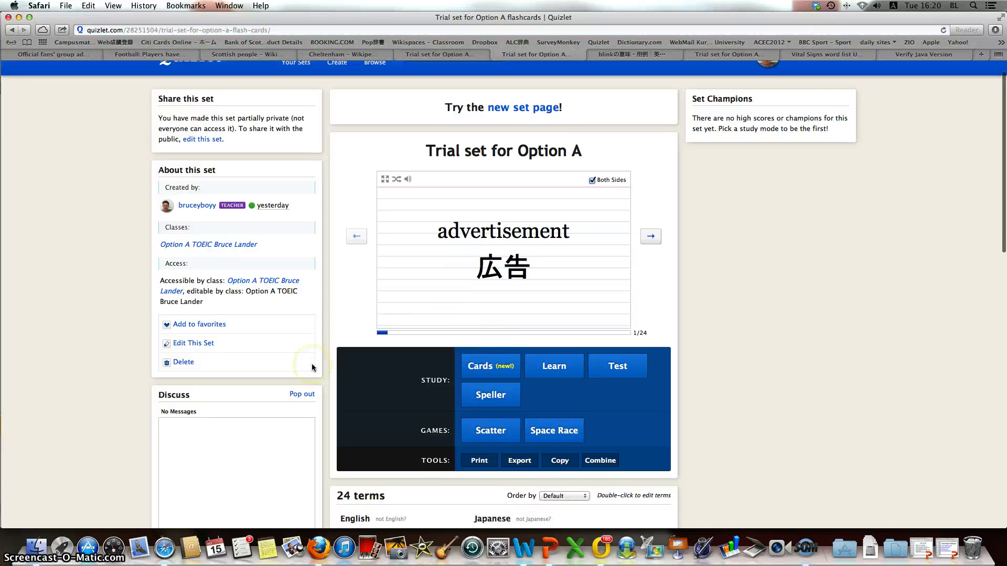
scroll(313, 367, up, 5)
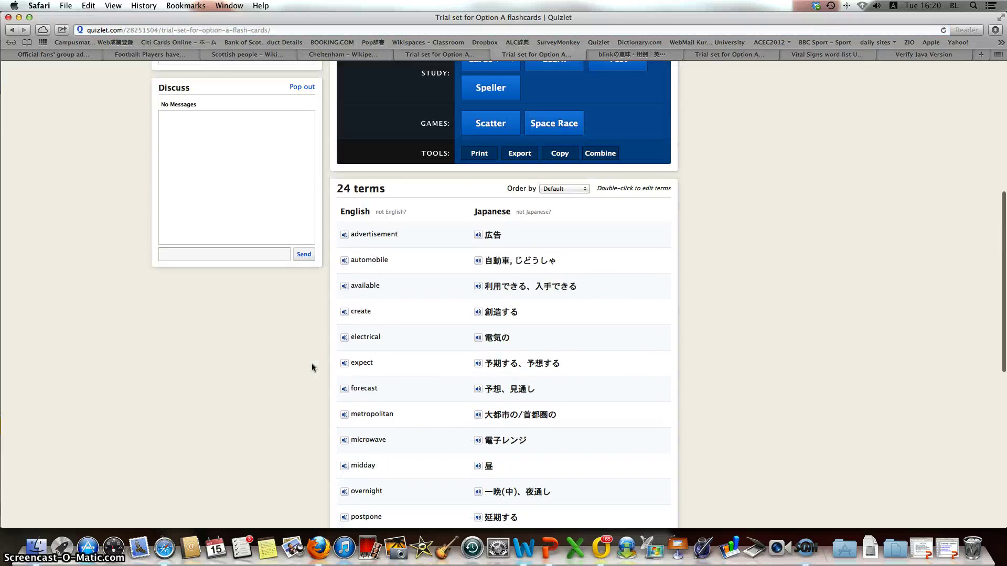
scroll(312, 364, down, 6)
click(375, 358)
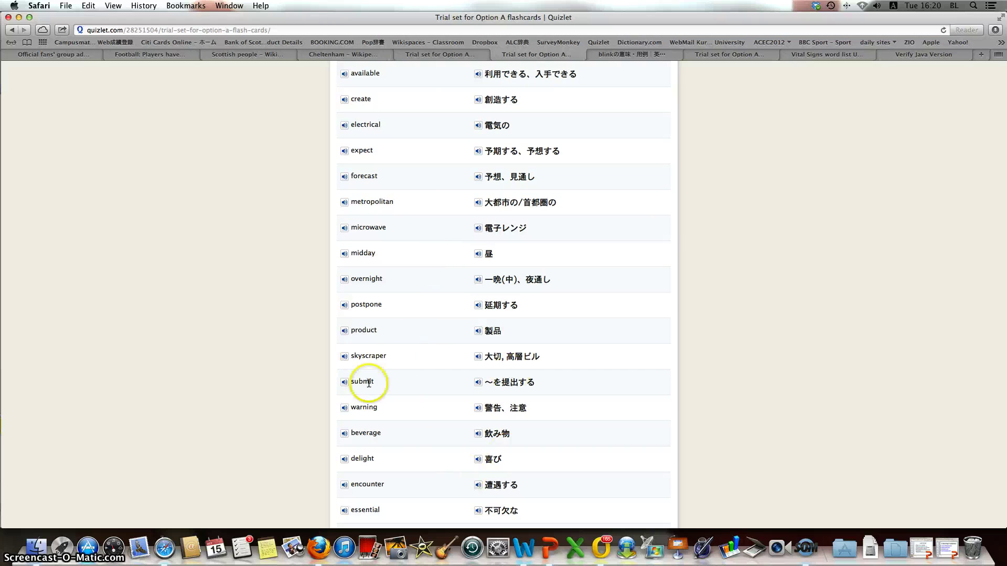
scroll(443, 312, down, 5)
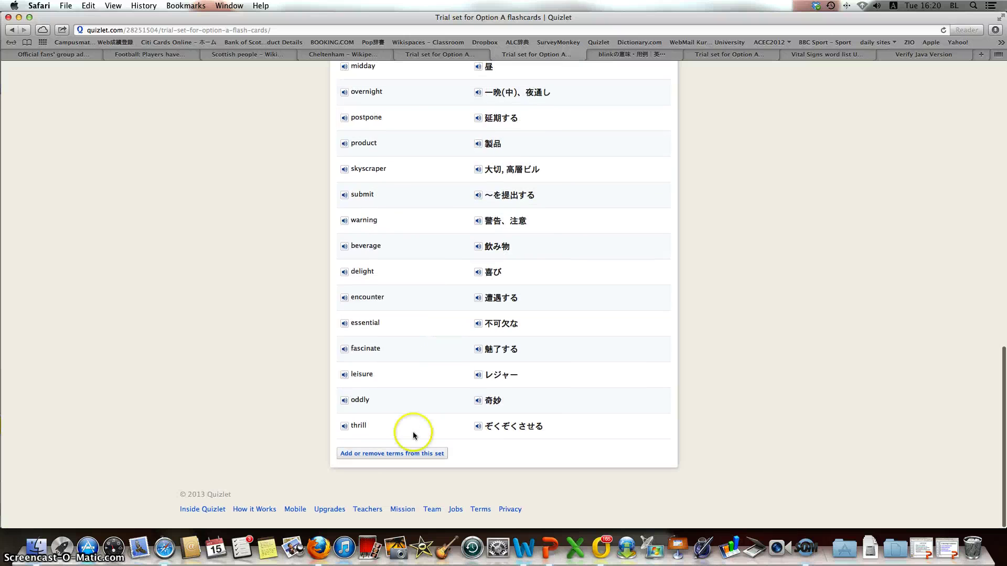
- Reopen the "Trial set for Option A" for editing and enable adding images to its terms
click(391, 453)
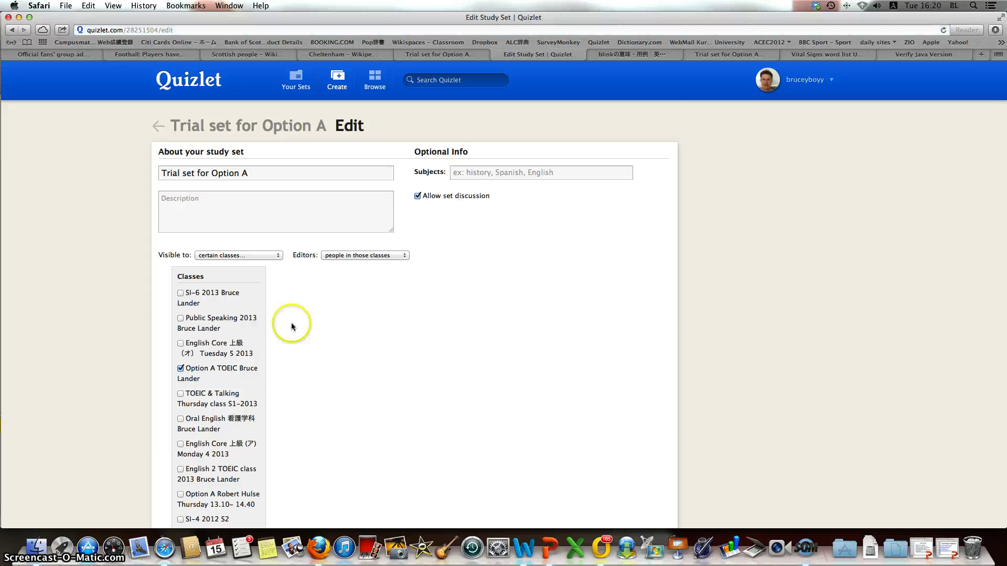
scroll(332, 314, down, 10)
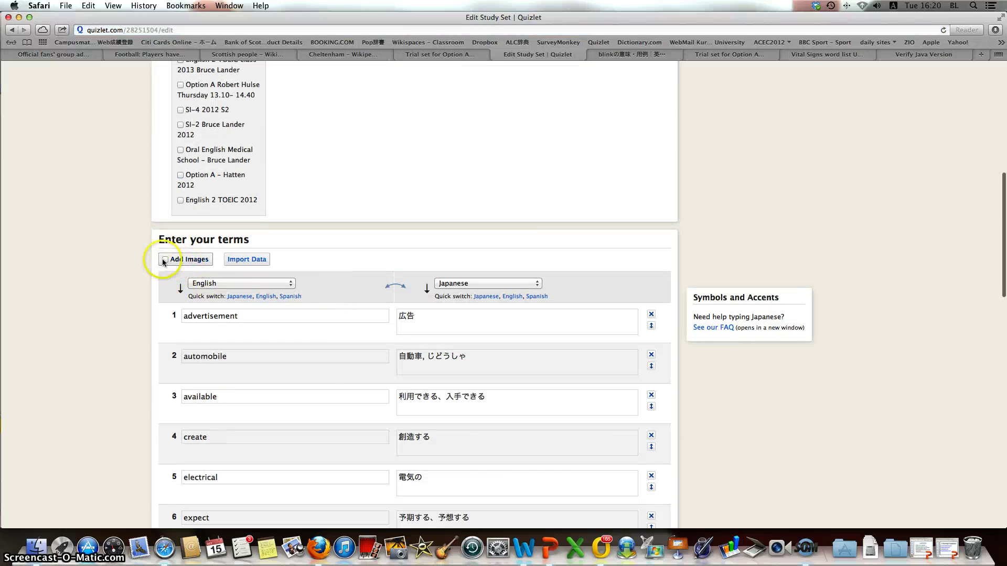
click(166, 260)
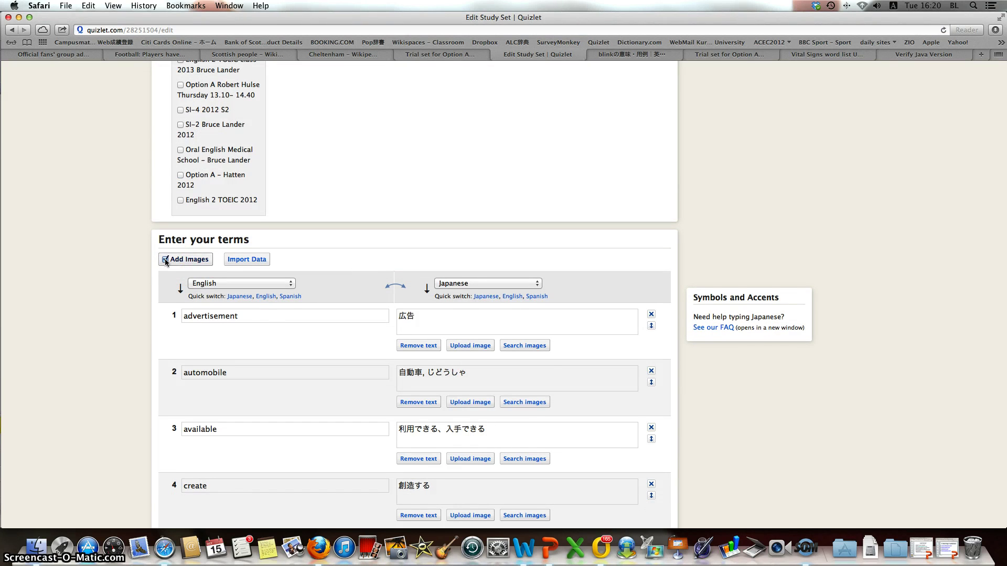
- Search images for the term "advertisement" and add the "Walsall wall advertisement" picture to it
click(265, 317)
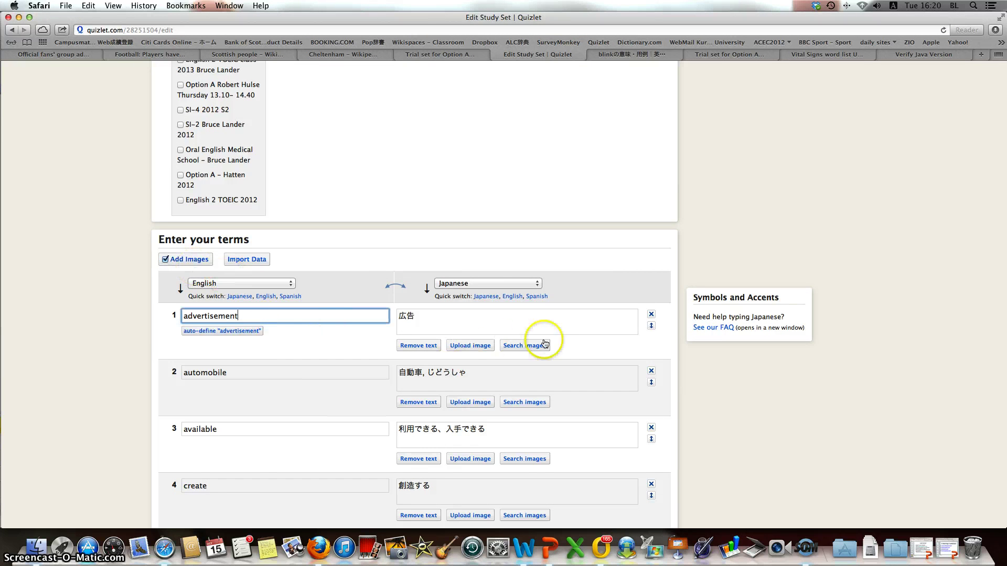
click(524, 346)
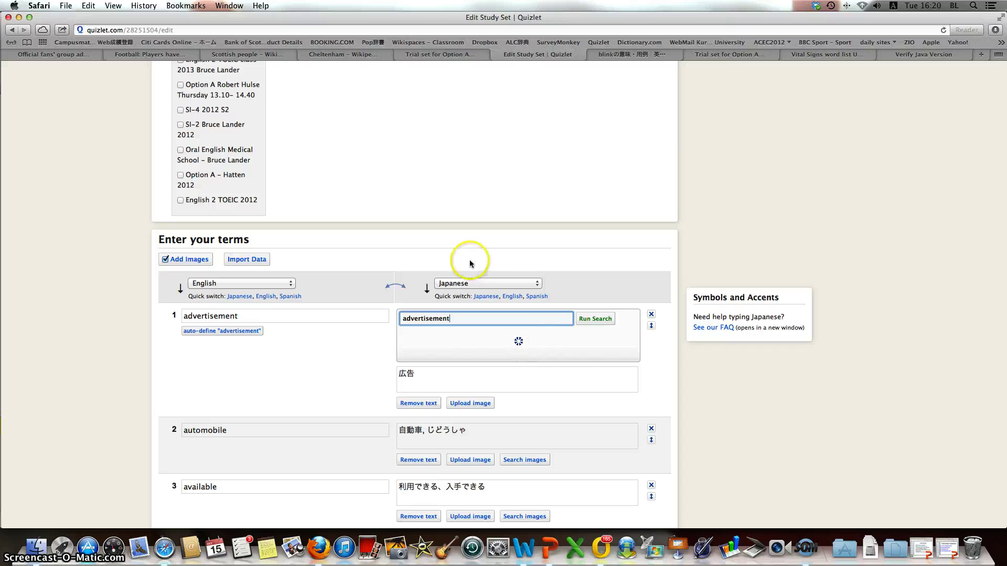
scroll(447, 260, down, 4)
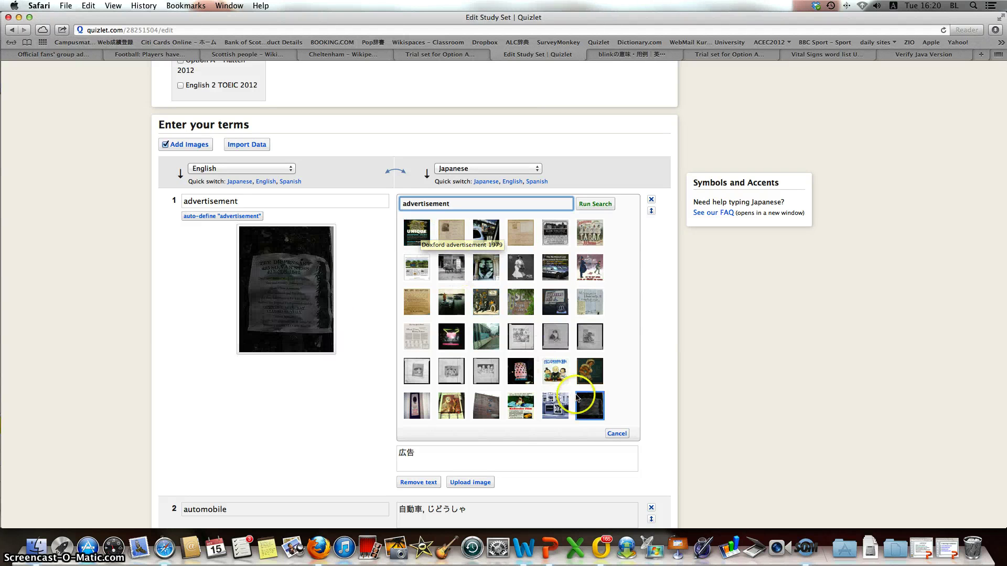
click(554, 376)
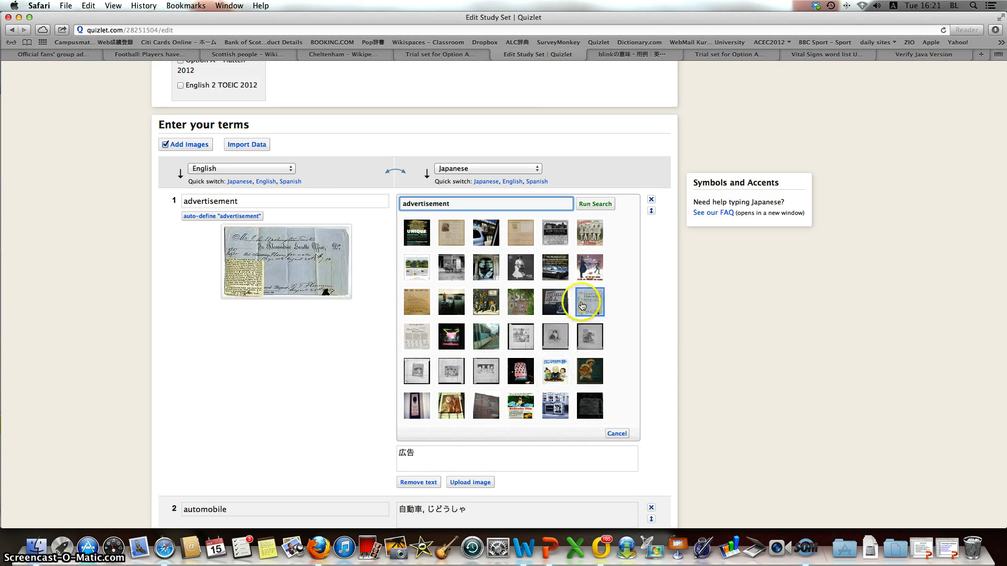
click(563, 303)
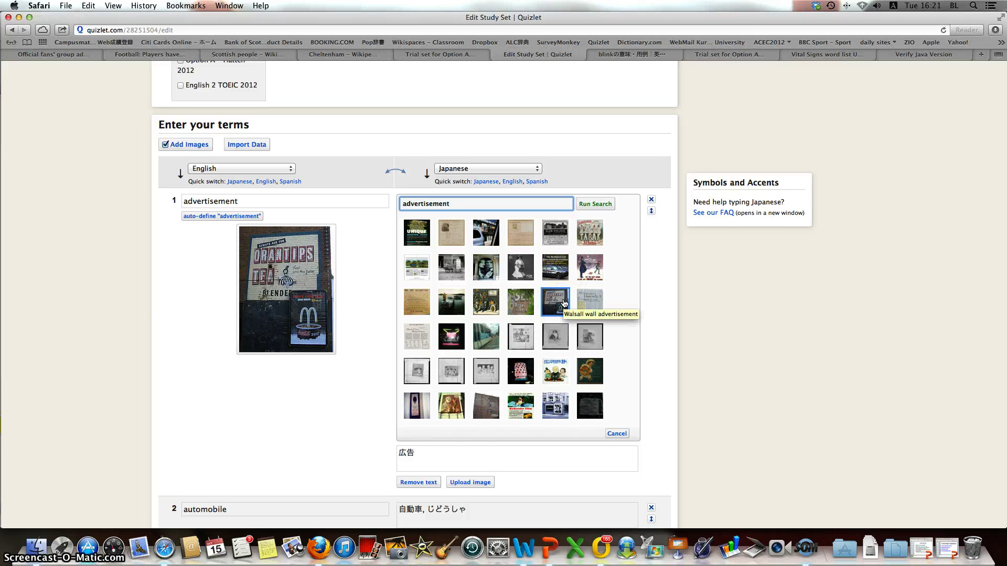
click(564, 303)
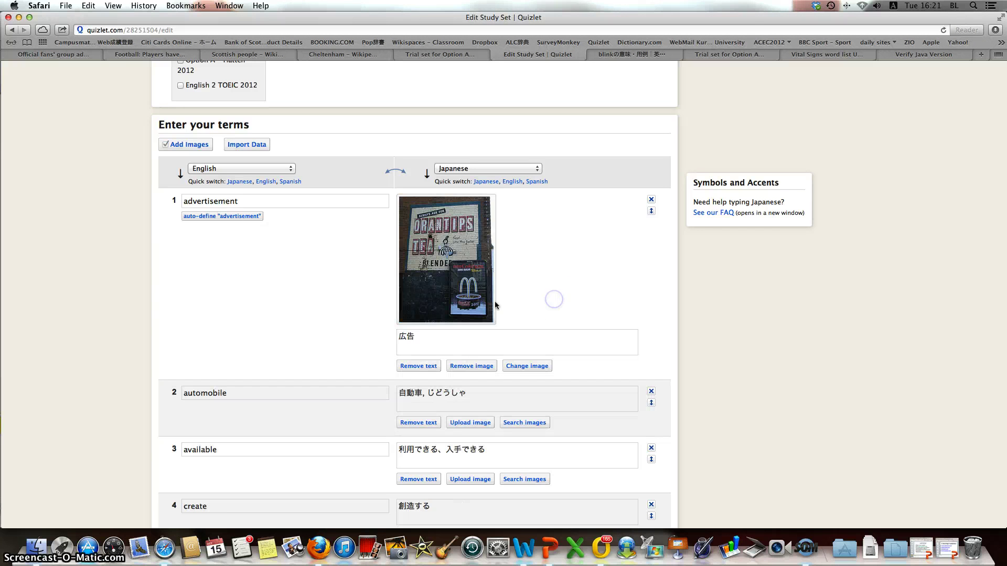
- View the auto-define suggestions for the term "product" and close them without choosing a definition
scroll(364, 304, down, 10)
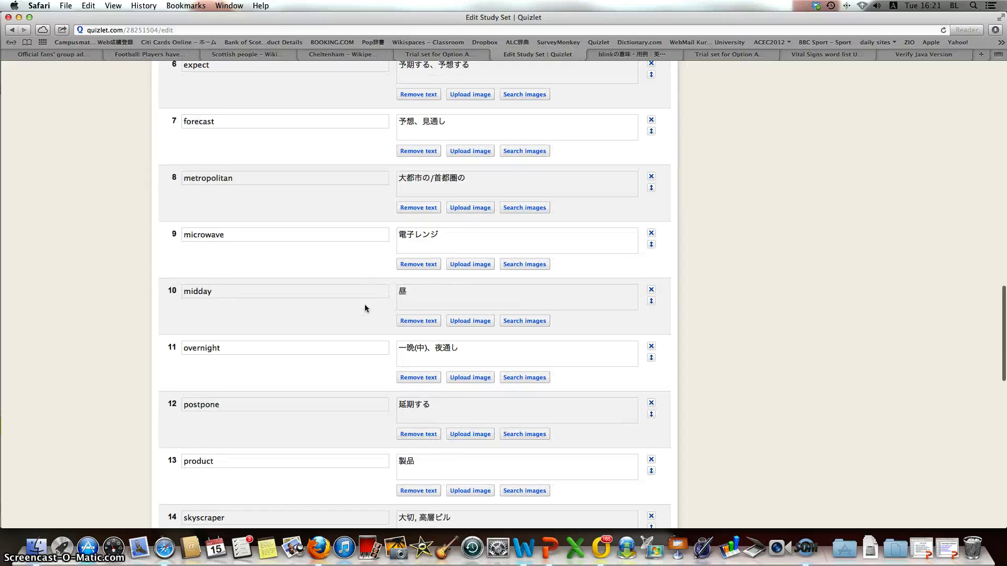
scroll(364, 306, down, 4)
click(337, 267)
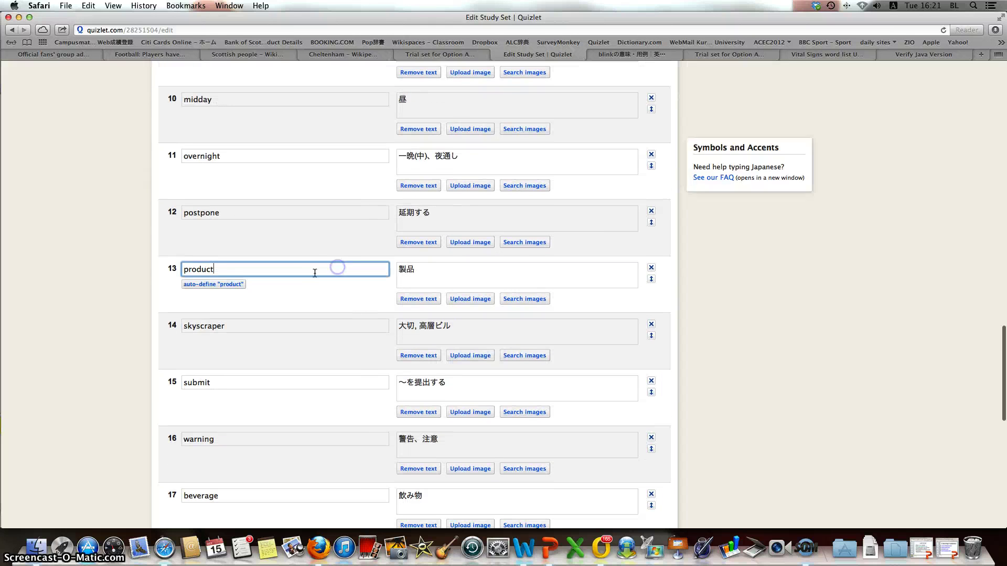
click(218, 284)
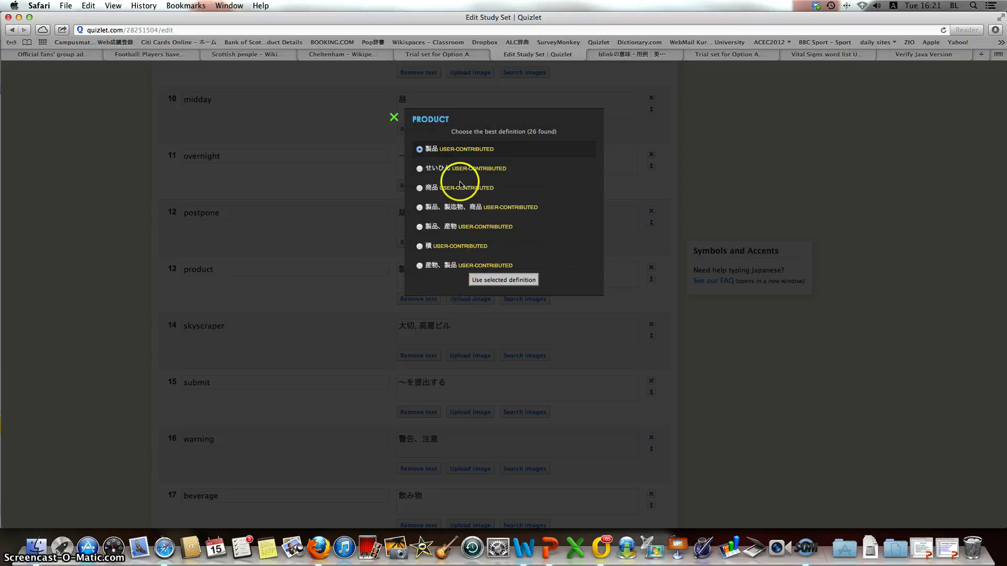
click(393, 117)
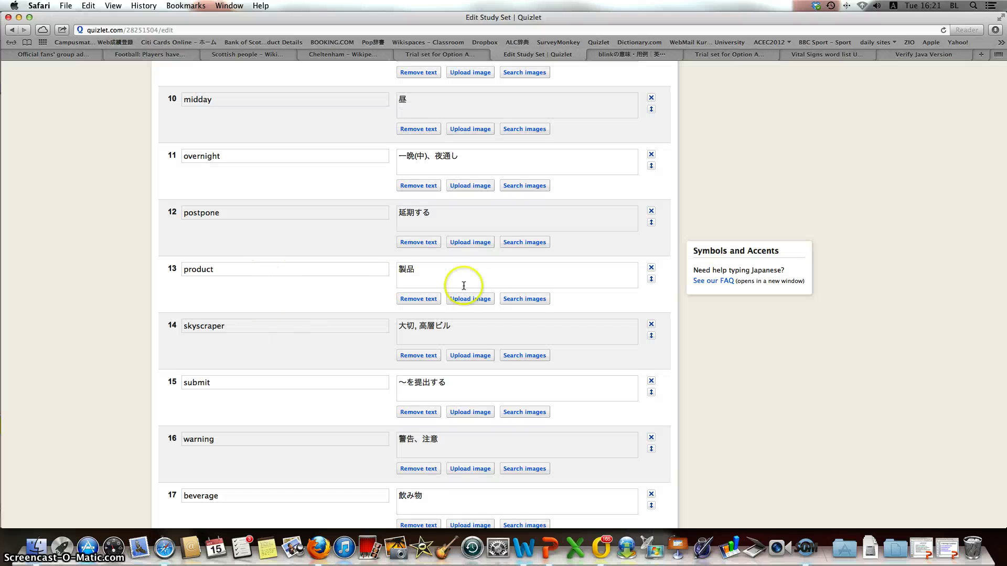
- Search images for the term "product" and add the "products" picture of toiletries to it
click(524, 298)
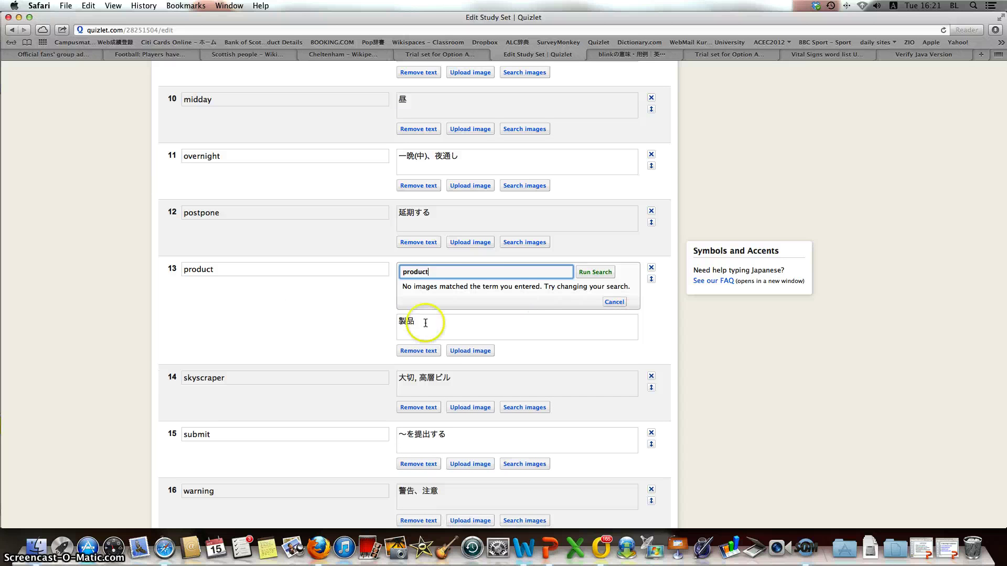
click(405, 325)
click(554, 297)
click(594, 272)
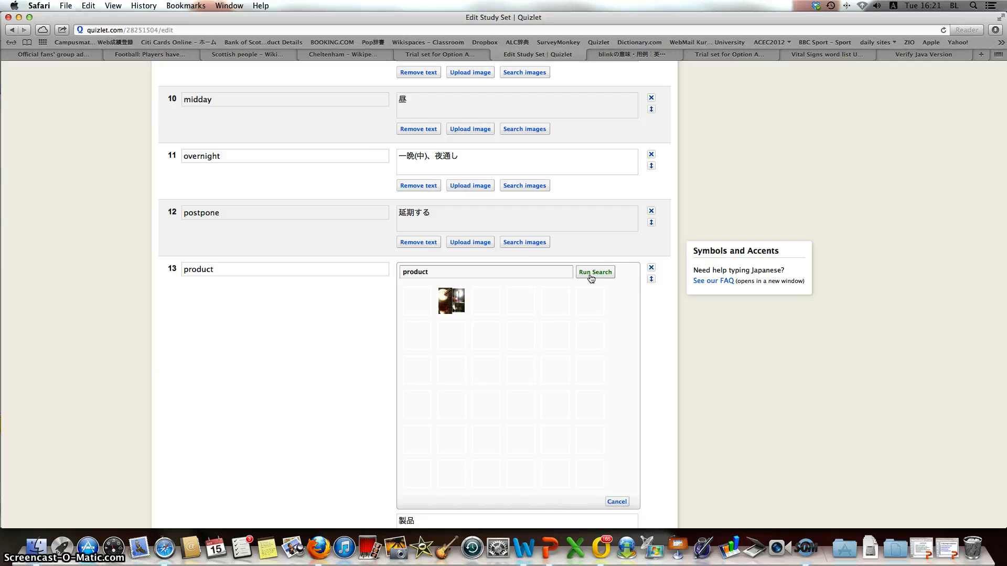
click(587, 310)
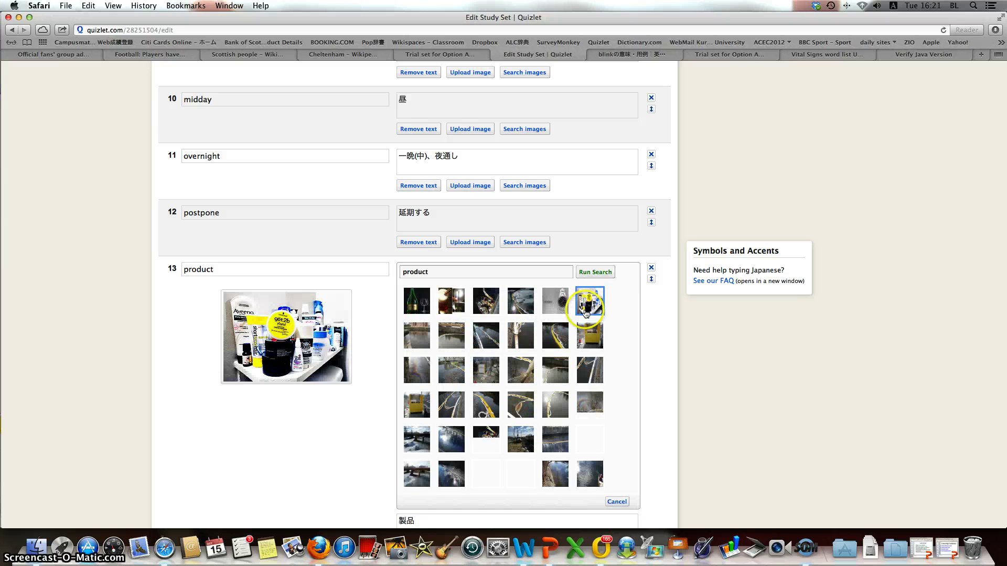
click(556, 304)
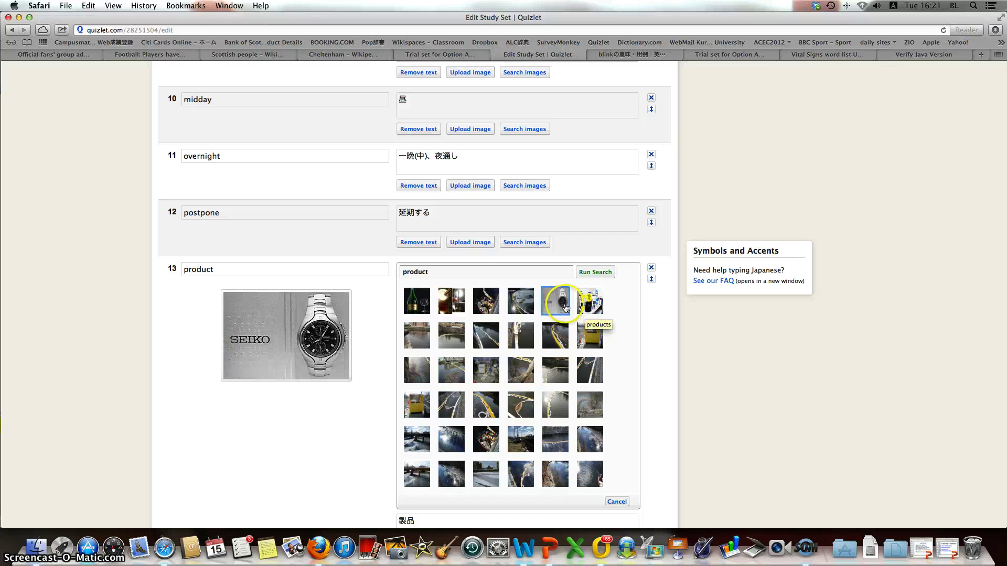
click(511, 307)
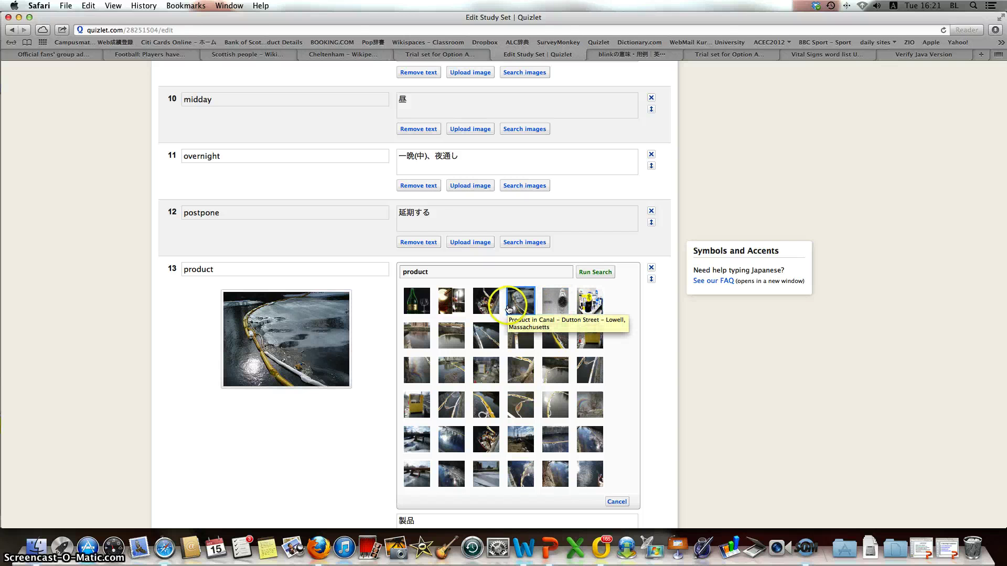
click(487, 303)
click(598, 302)
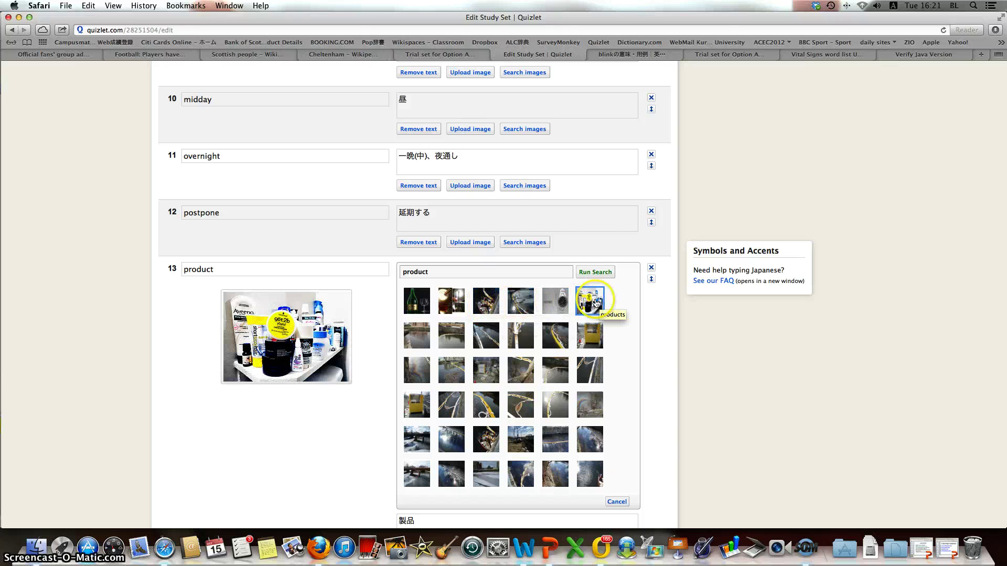
click(596, 303)
- Save the edited "Trial set for Option A" and view its "advertisement" flashcard with the added picture
scroll(669, 338, down, 10)
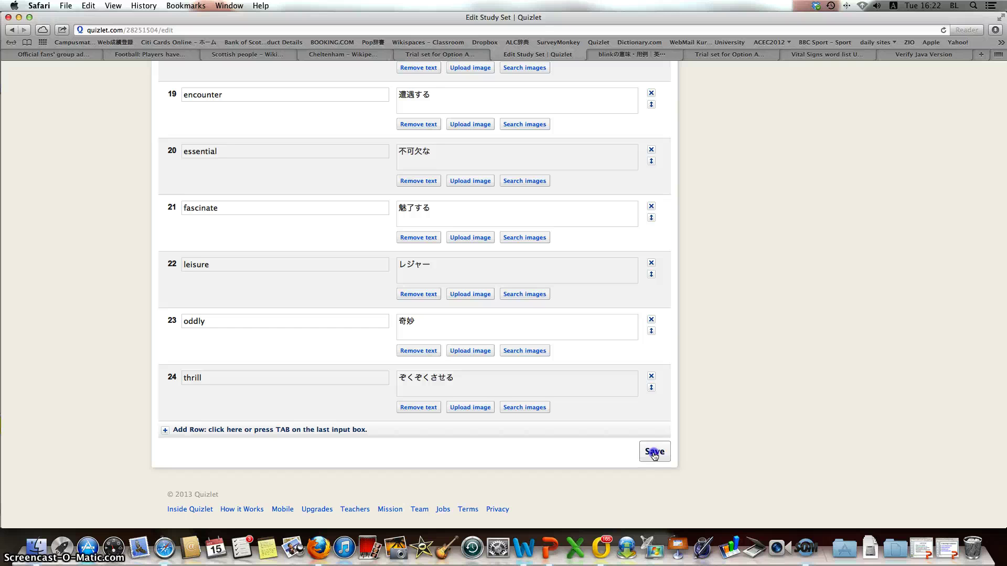
click(654, 452)
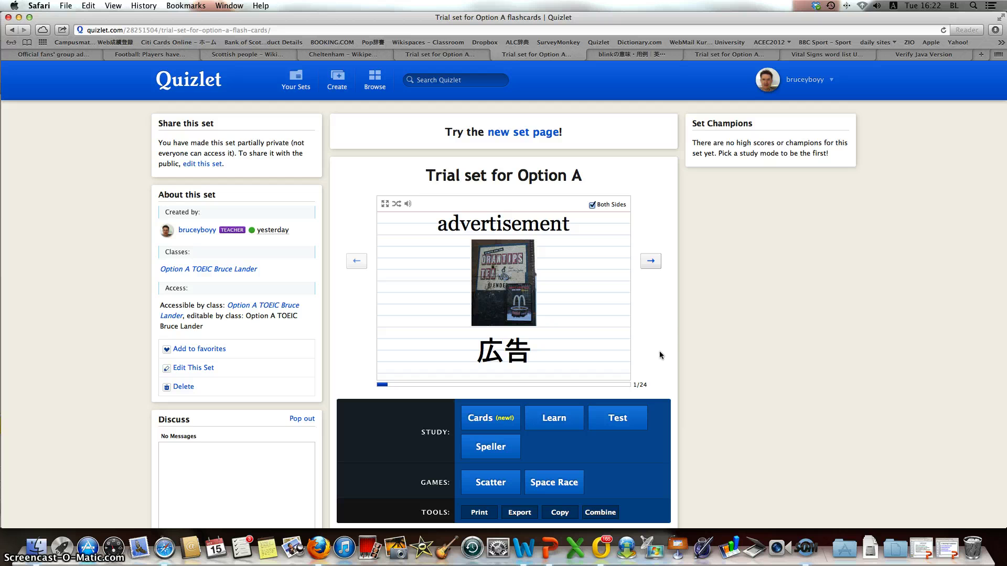
scroll(670, 344, down, 5)
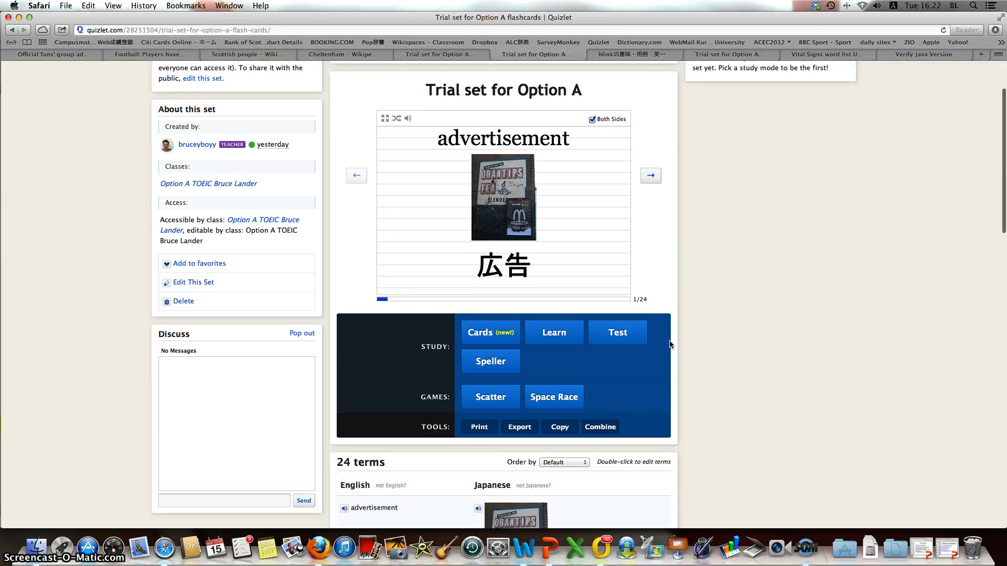
scroll(670, 344, up, 3)
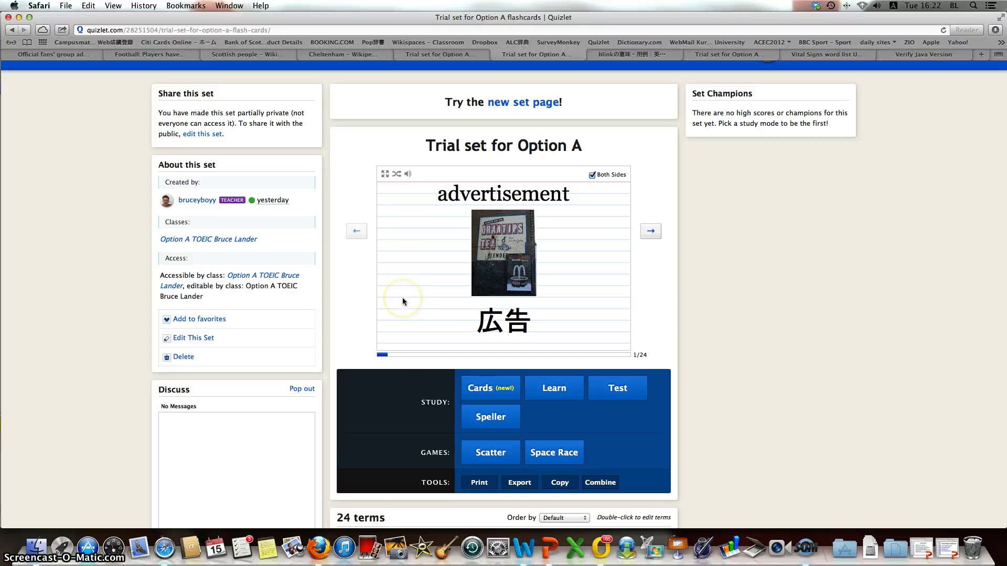
click(364, 274)
scroll(364, 275, up, 2)
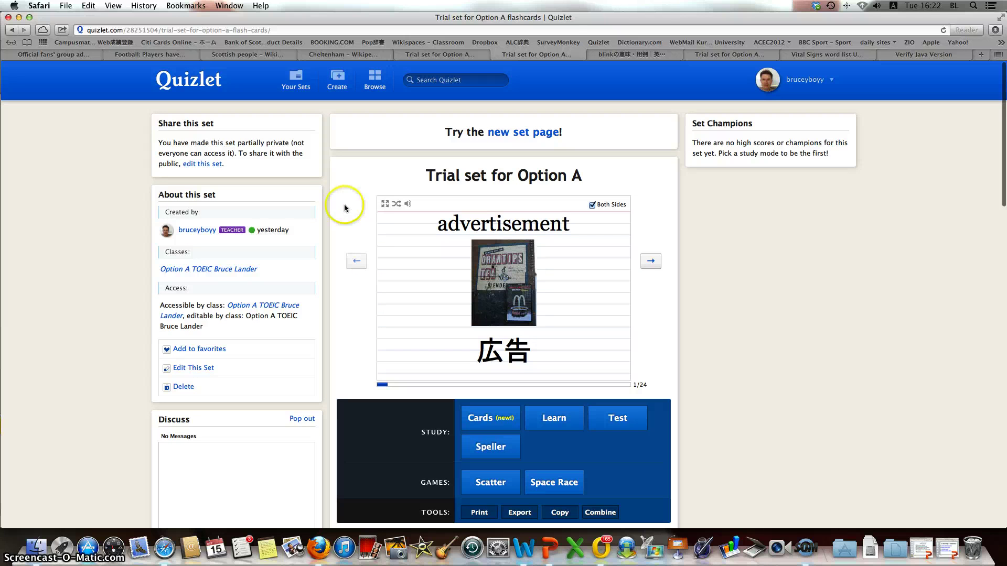
- Open the Option A TOEIC class from the list of classes and remove the 8-term student word list from it
click(197, 84)
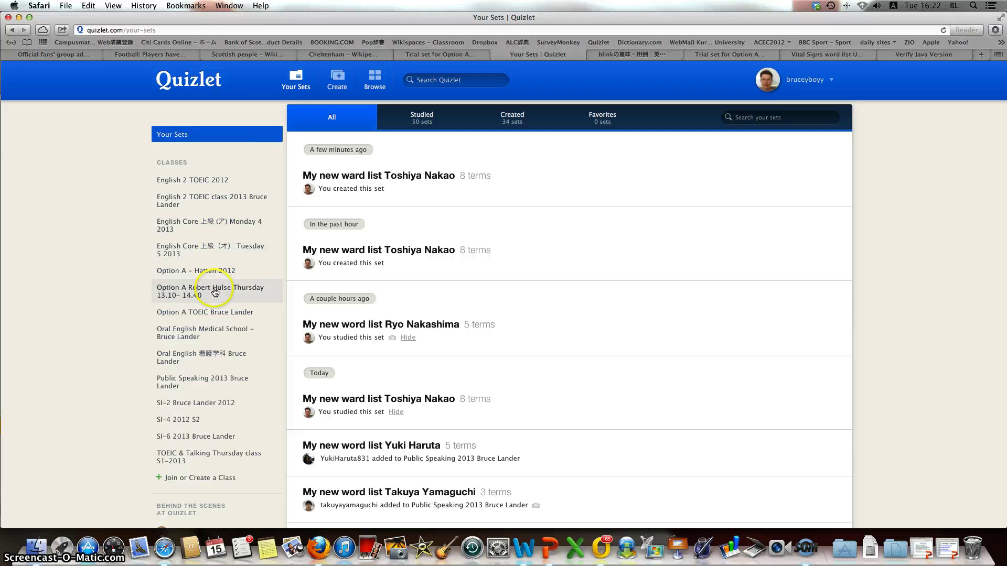
click(222, 313)
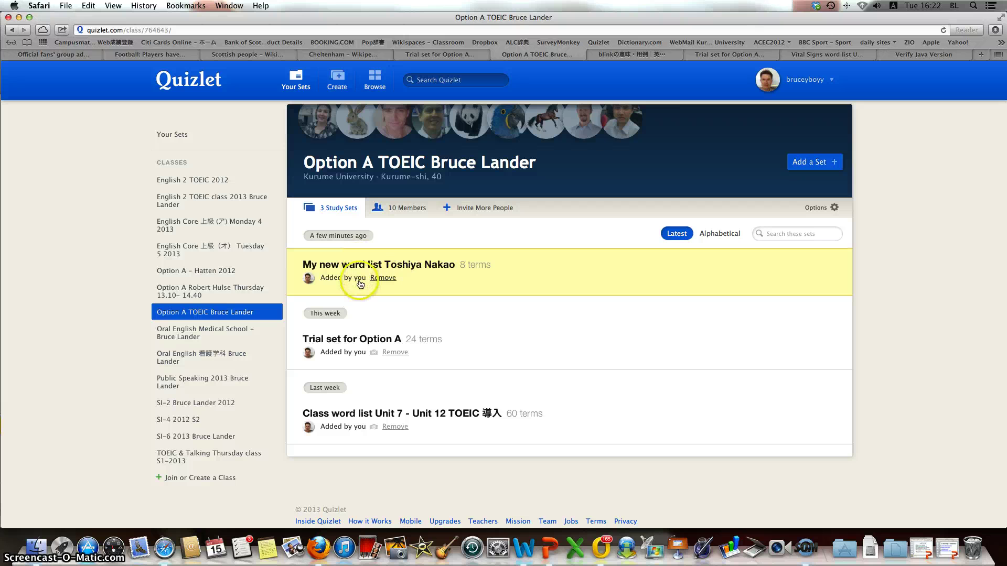
click(384, 279)
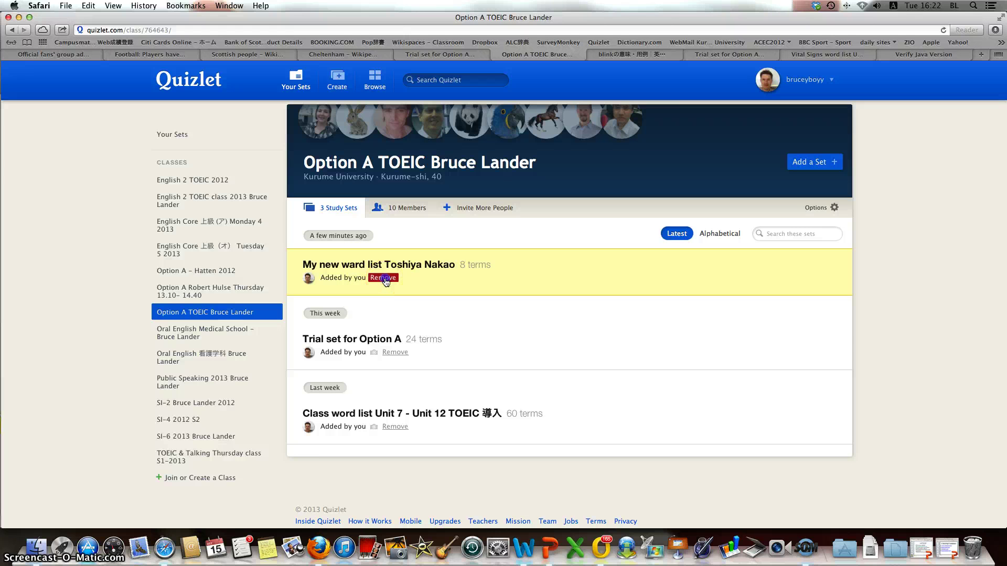
click(389, 281)
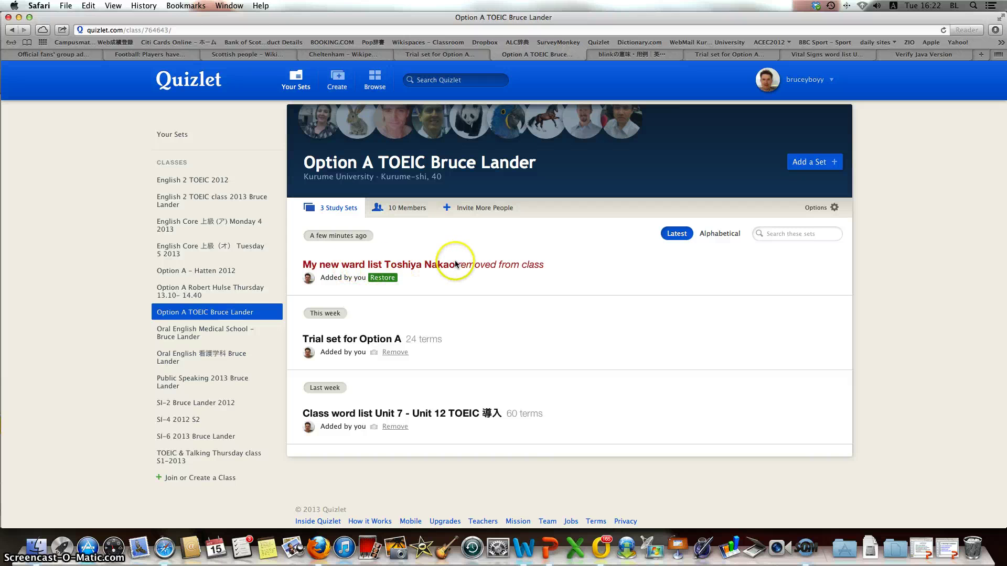
- Switch to Word to check the three-point outline of the video, and return to the class page in Safari
key(super+Tab)
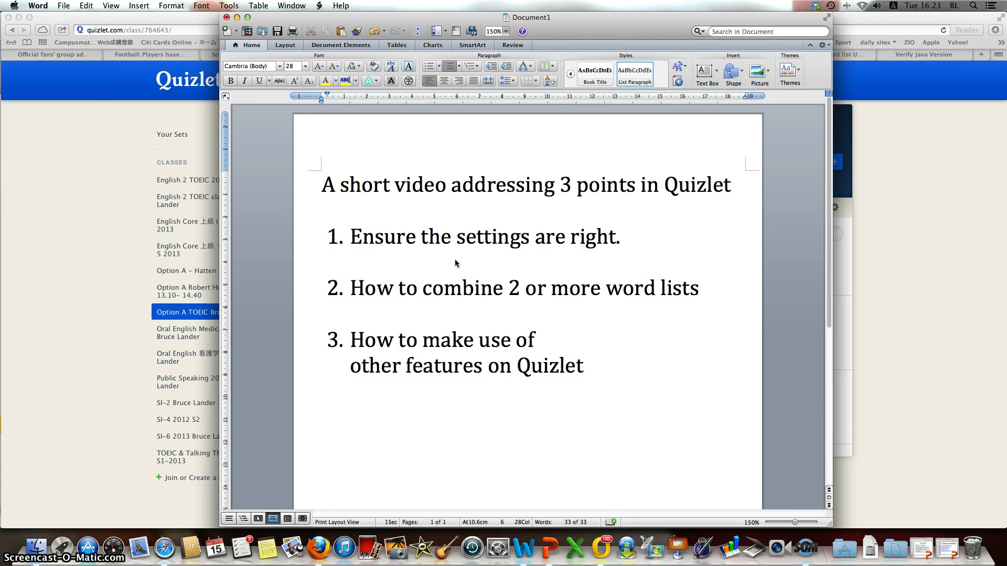
key(super+Tab)
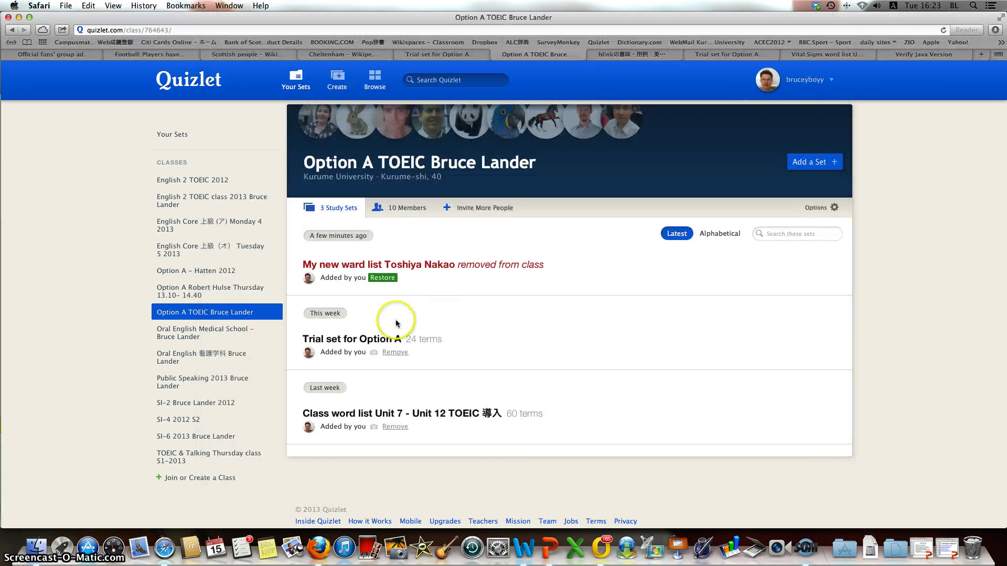
- Open the "Class word list Unit 7 - Unit 12 TOEIC 導入" set and flip its "RSVP" card in Cards mode
click(381, 416)
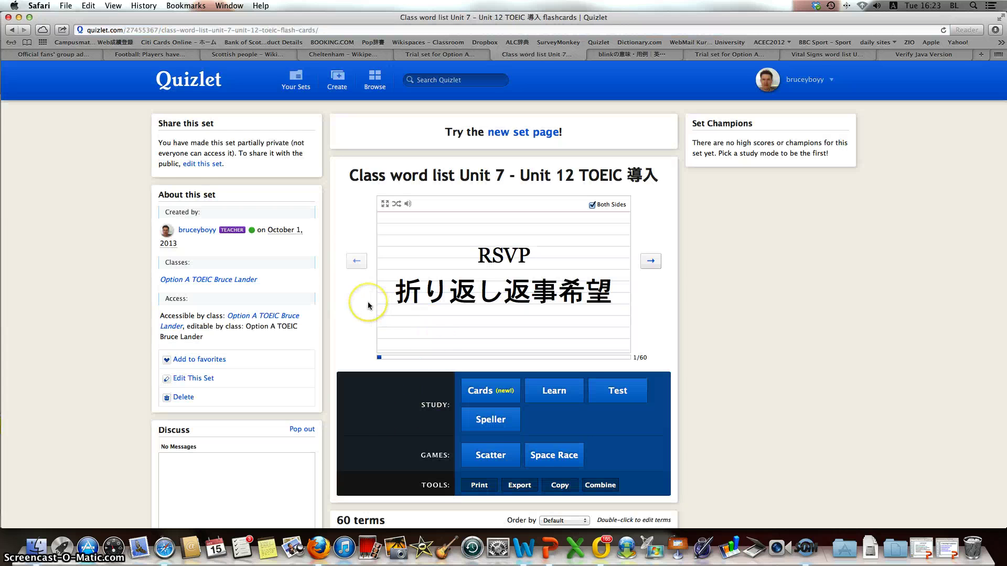
scroll(367, 301, down, 3)
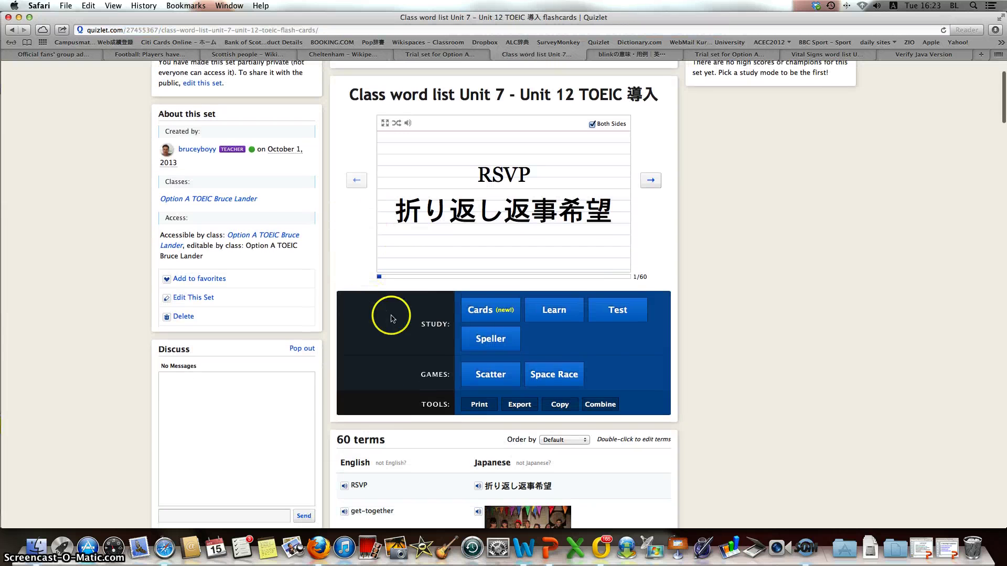
click(479, 315)
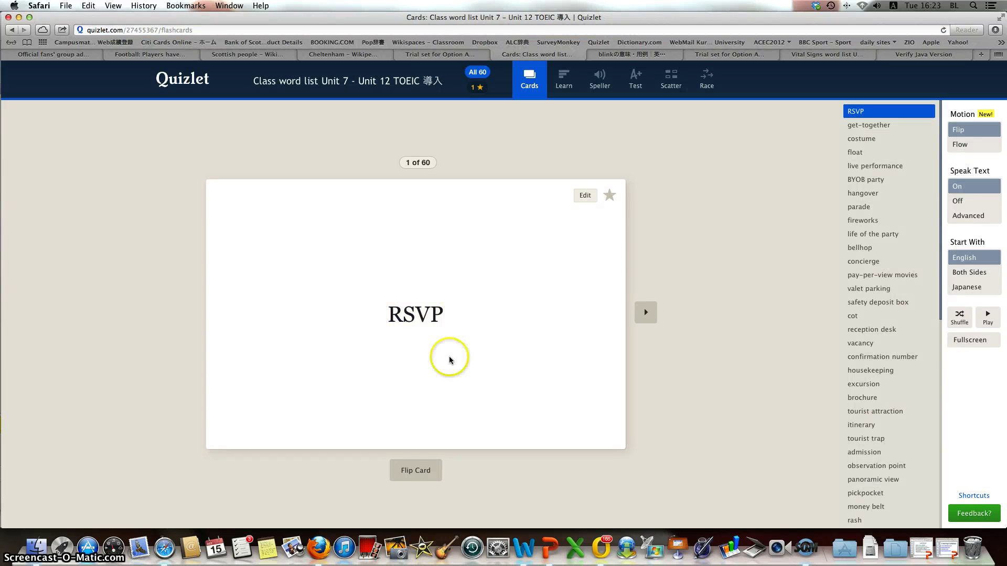
click(424, 372)
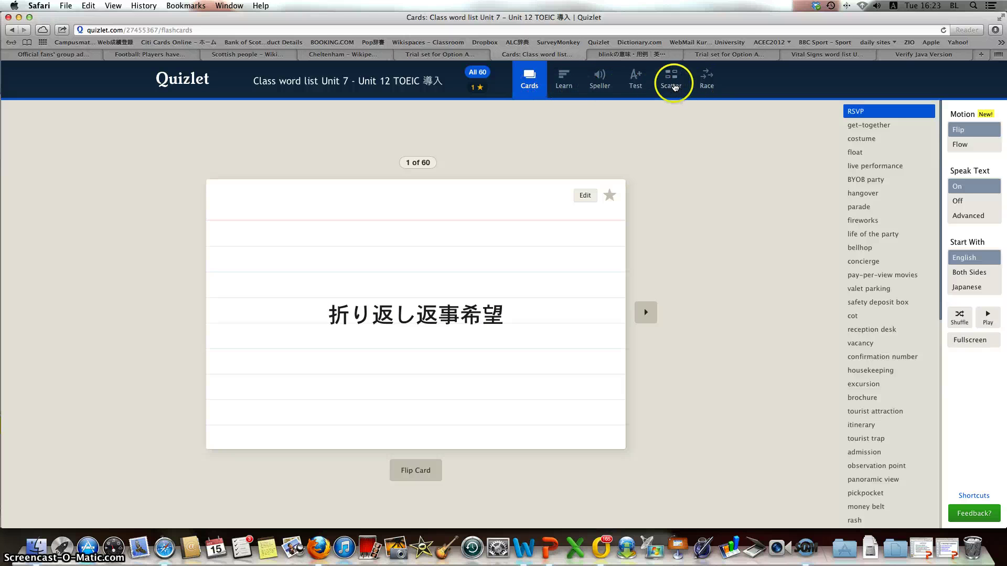
- Start Learn mode with Speak Text enabled, answer the spoken prompt with "theft", and continue to the next prompt
click(570, 90)
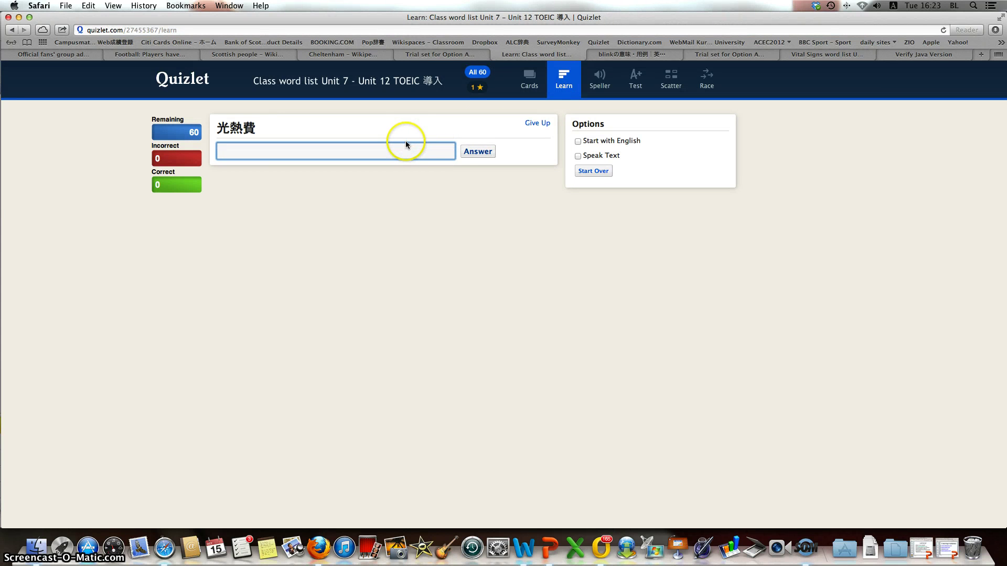
click(579, 156)
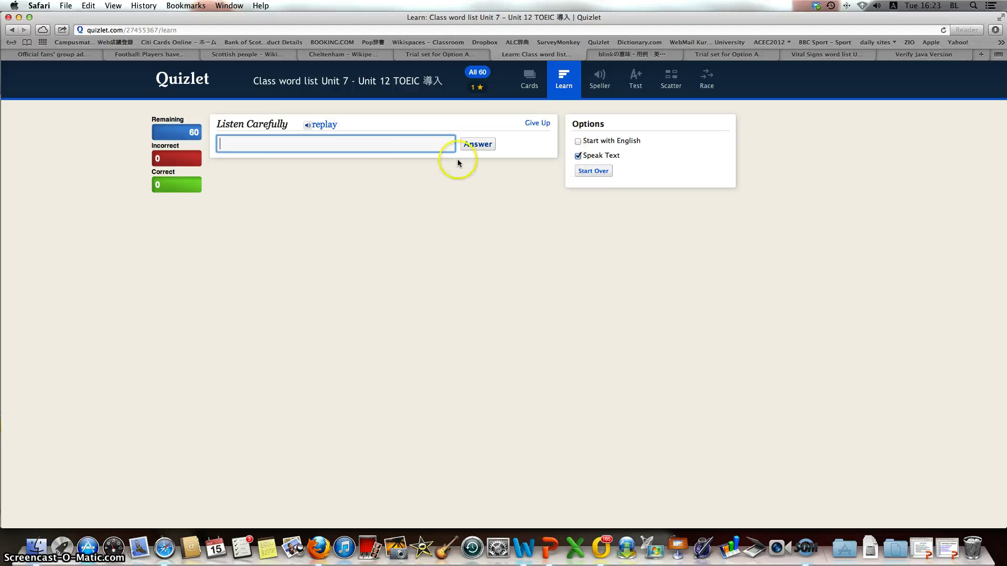
click(334, 125)
click(324, 140)
key(Return)
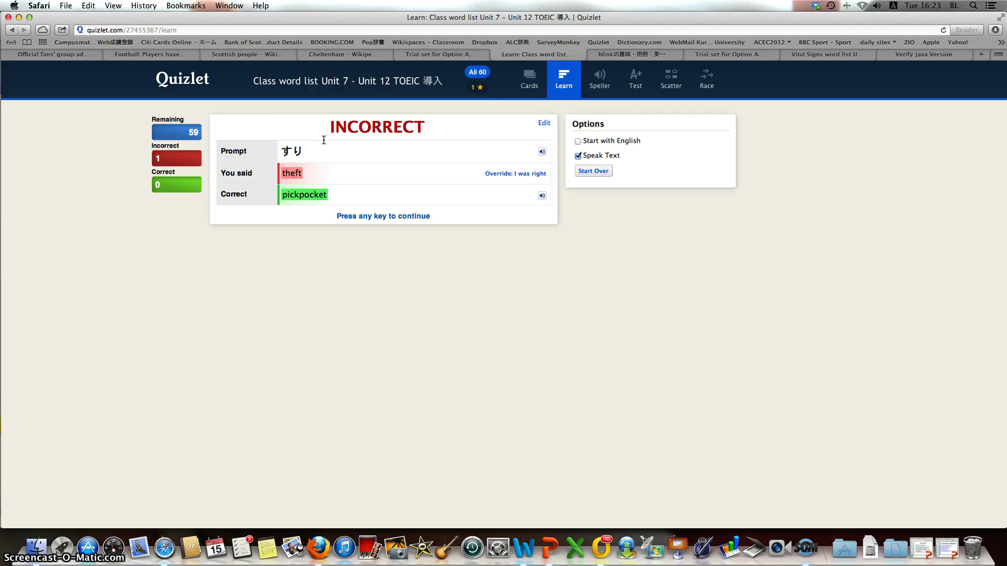
click(351, 150)
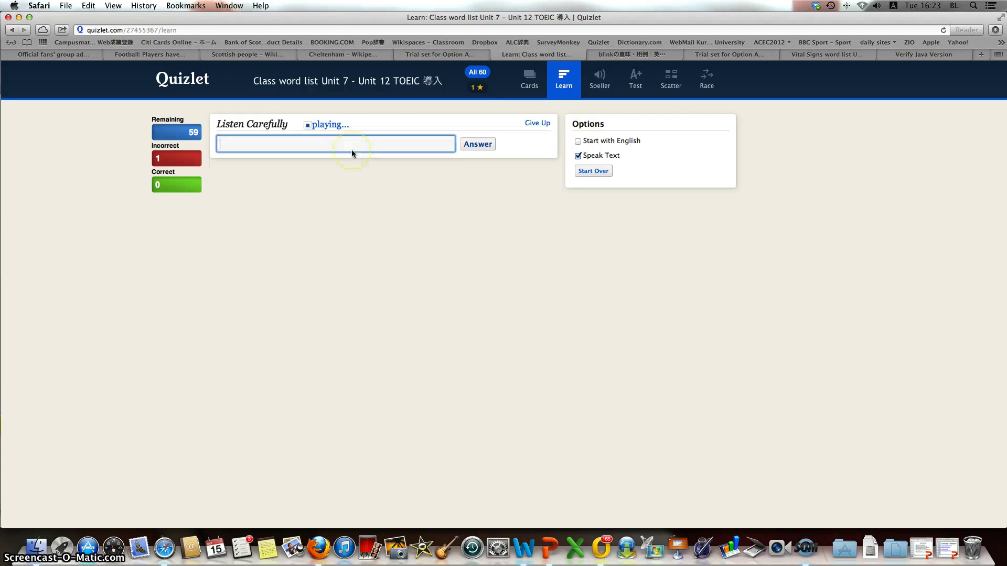
- Set Learn mode to start with English and submit "代車" as the answer to the spoken prompt
click(353, 150)
click(328, 129)
click(578, 142)
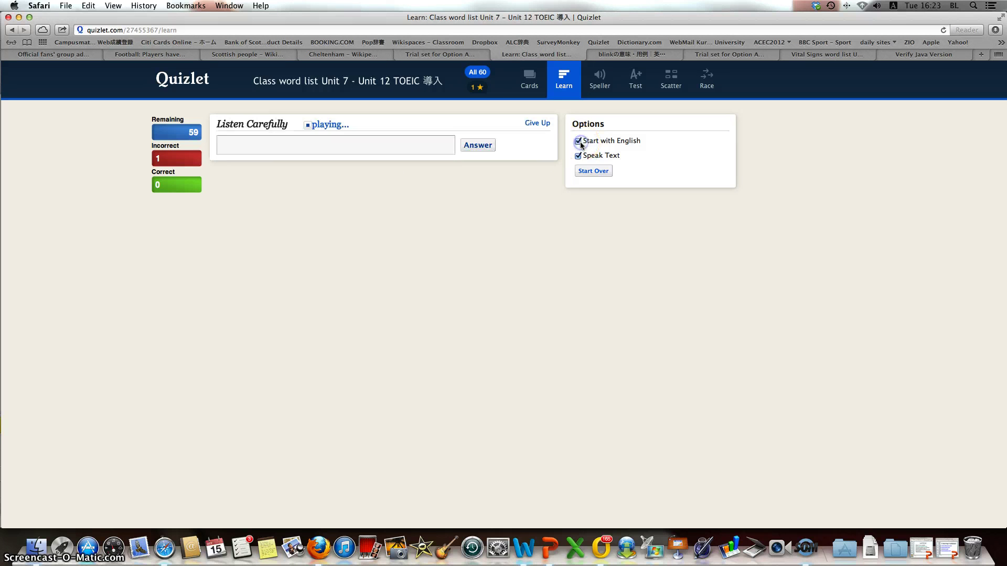
click(388, 146)
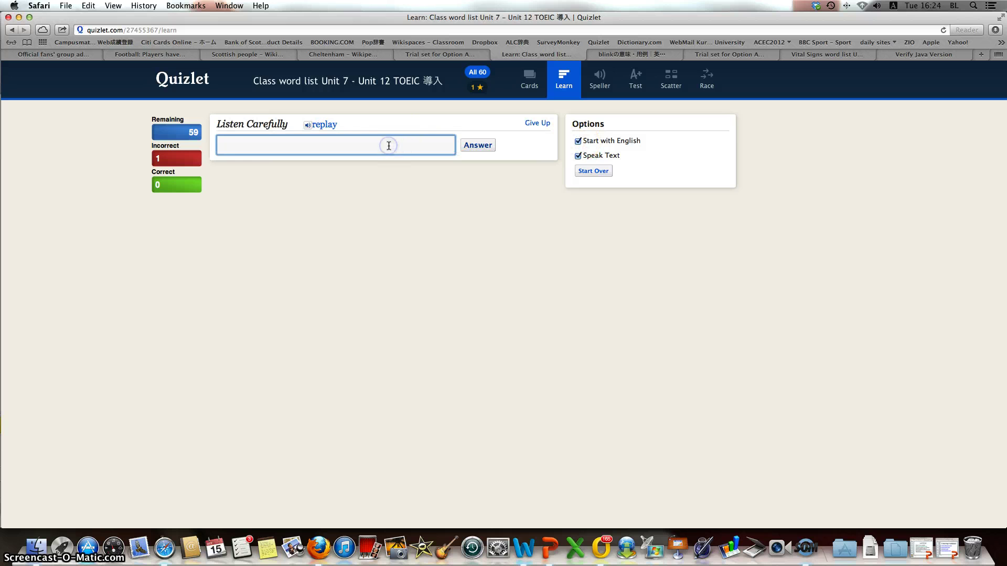
text(だいしゃ)
key(space)
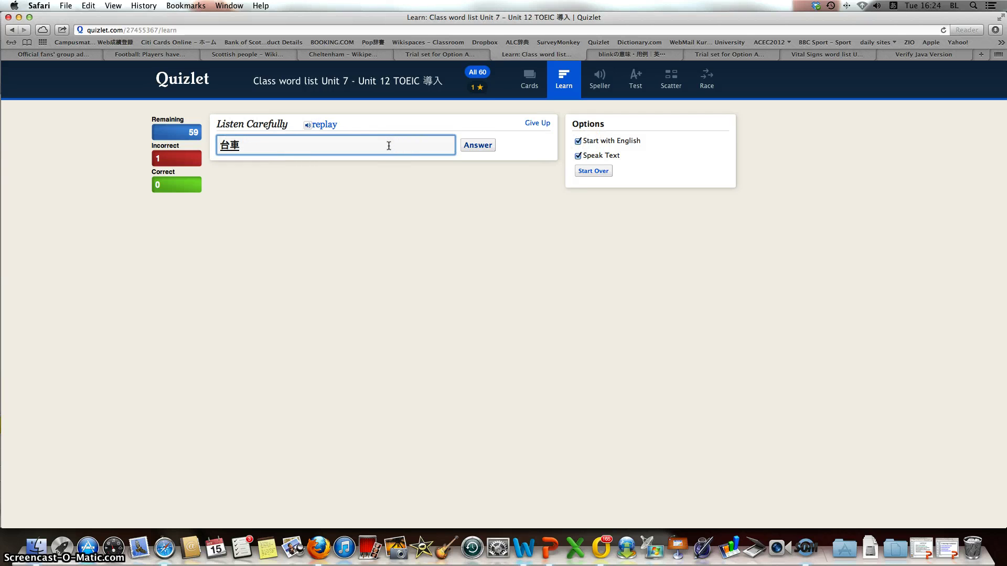
key(space)
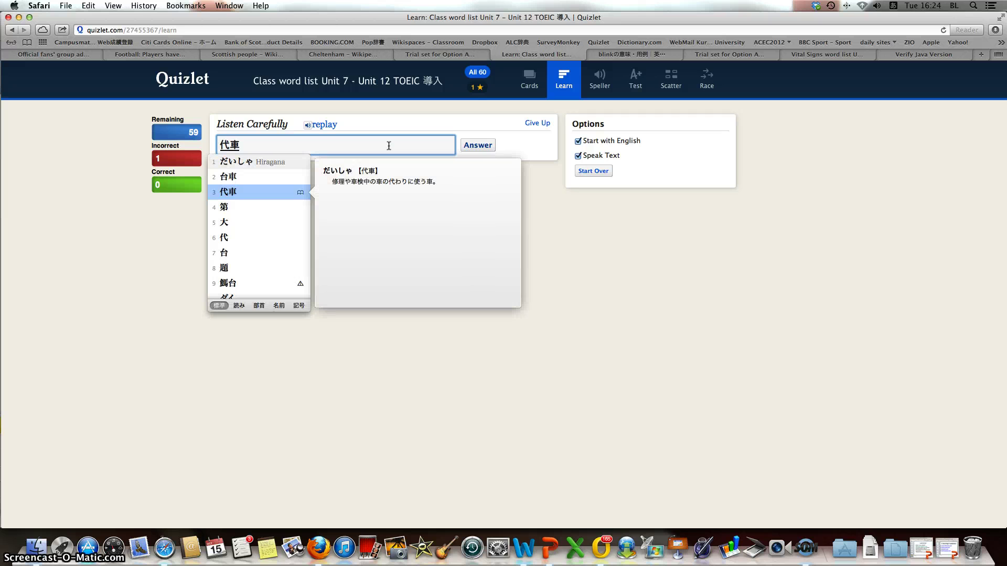
key(Return)
key(Return)
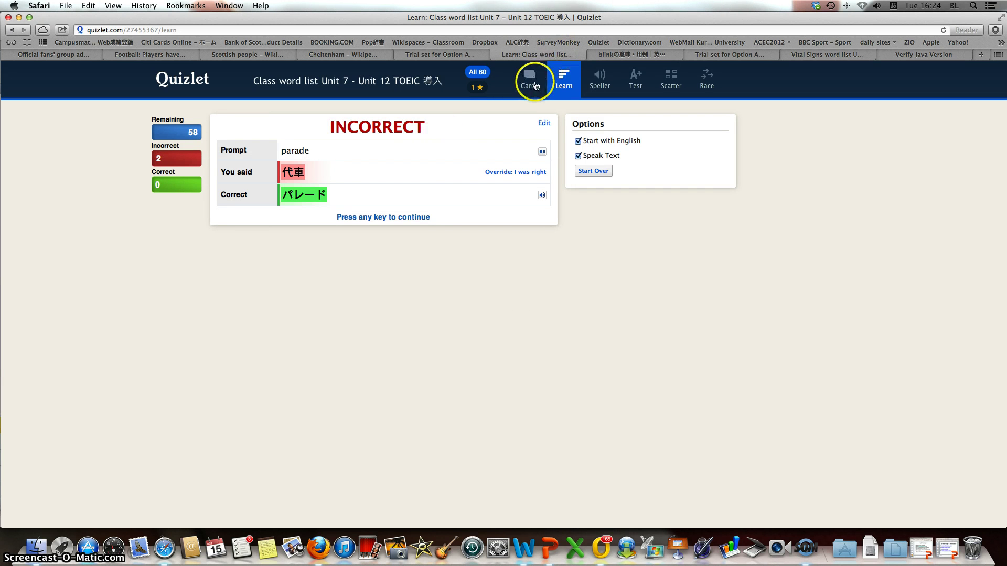
- Start Speller mode and answer its prompts with "constipation", "English language proficiency requirement" and "rash"
click(601, 82)
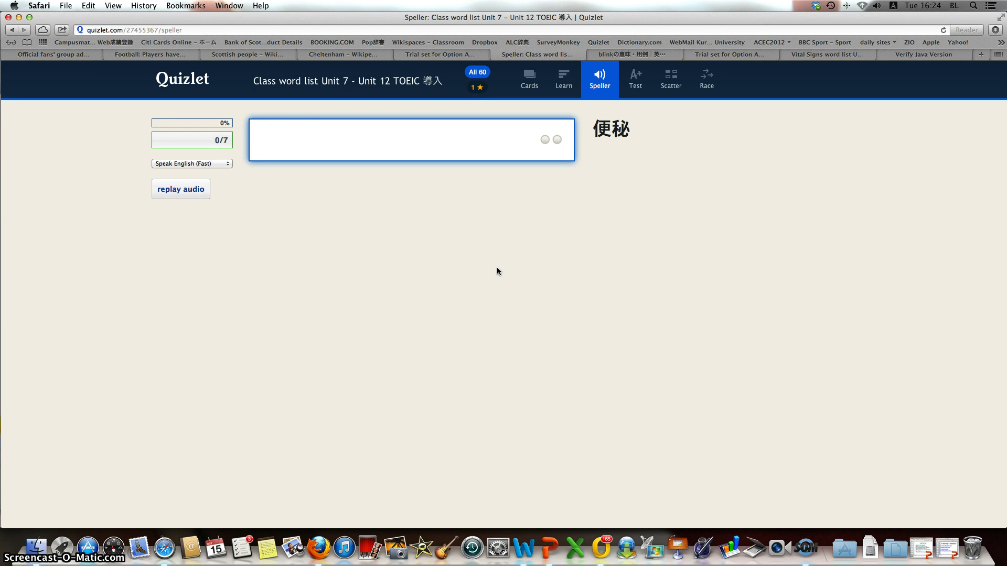
text(constipation)
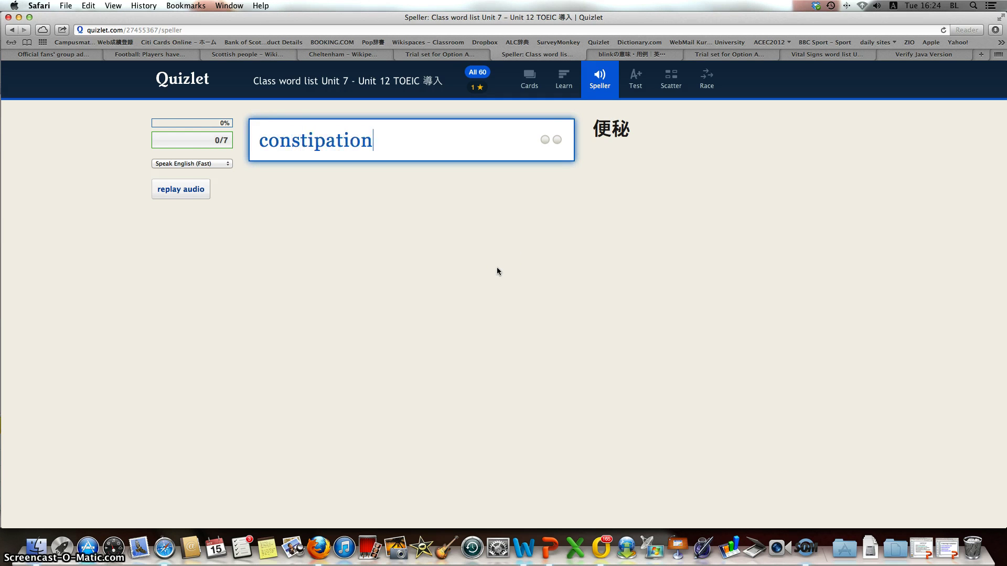
key(Return)
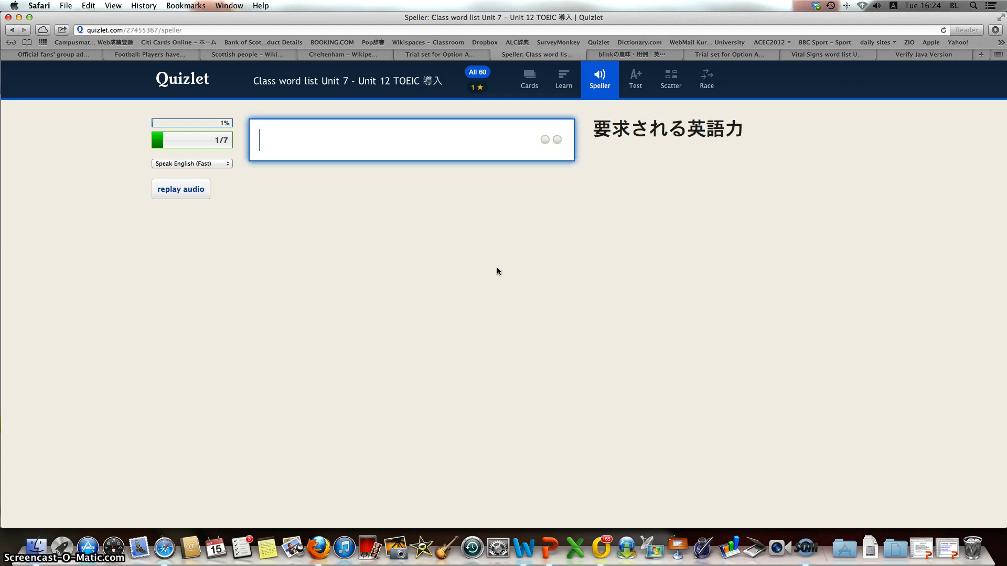
text(Englis)
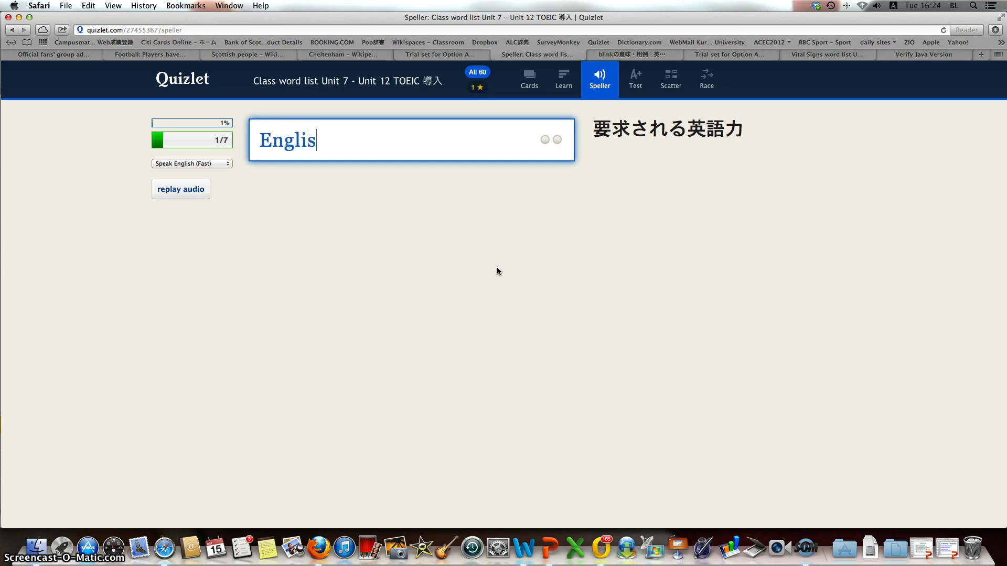
text(h language pr)
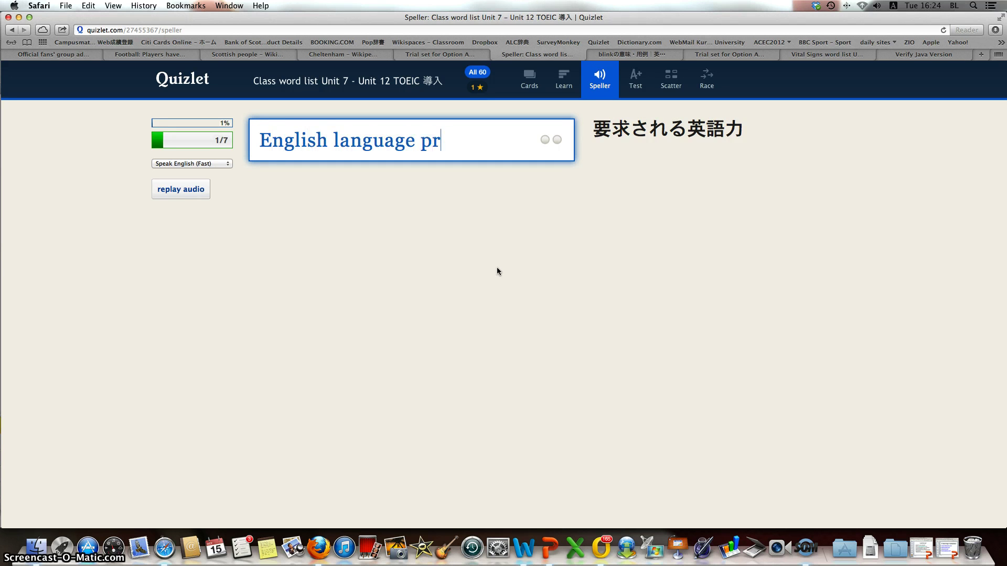
text(oficiency re)
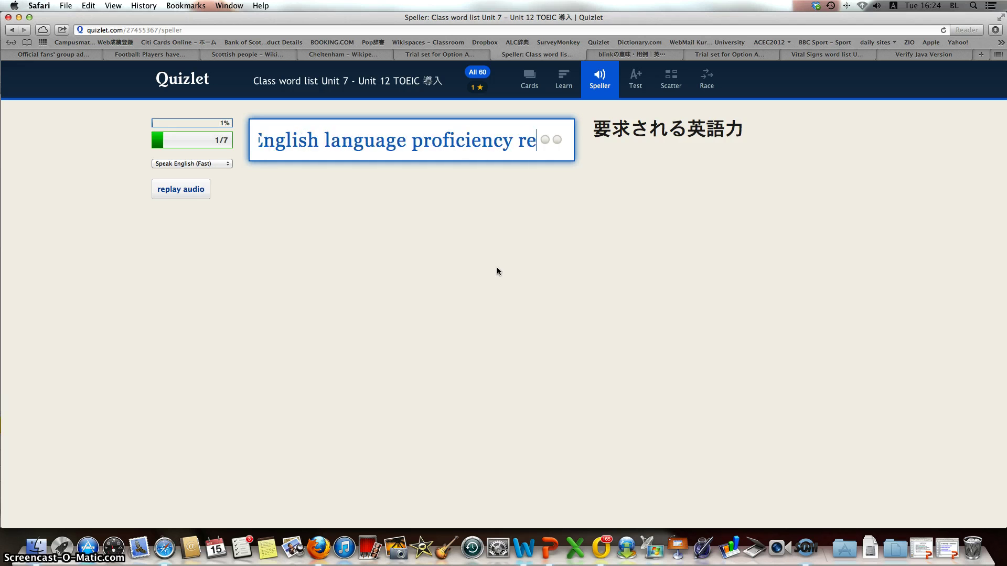
text(quirement)
key(Return)
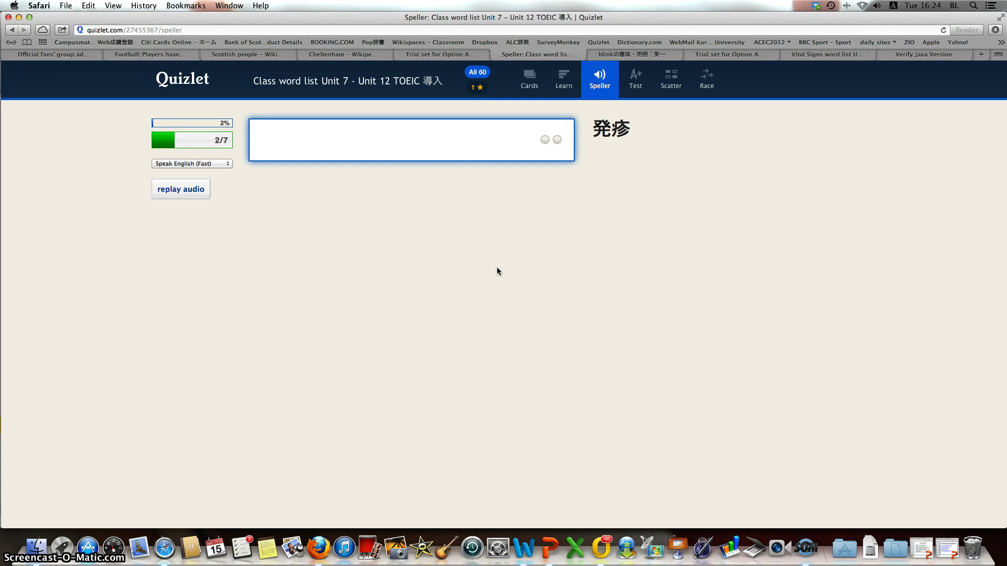
key(Return)
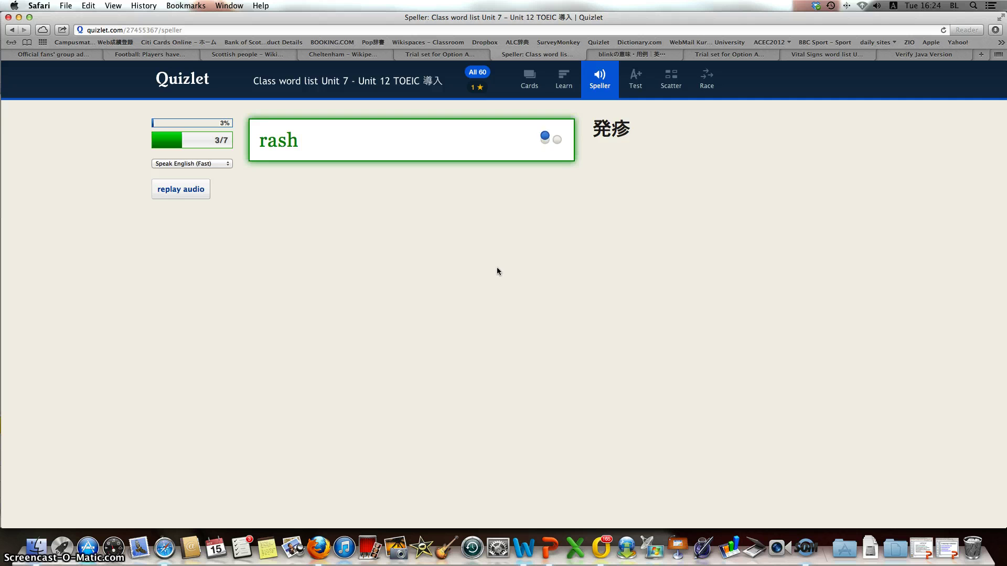
- Open Test mode for the set and look over its question types and generated questions
click(641, 85)
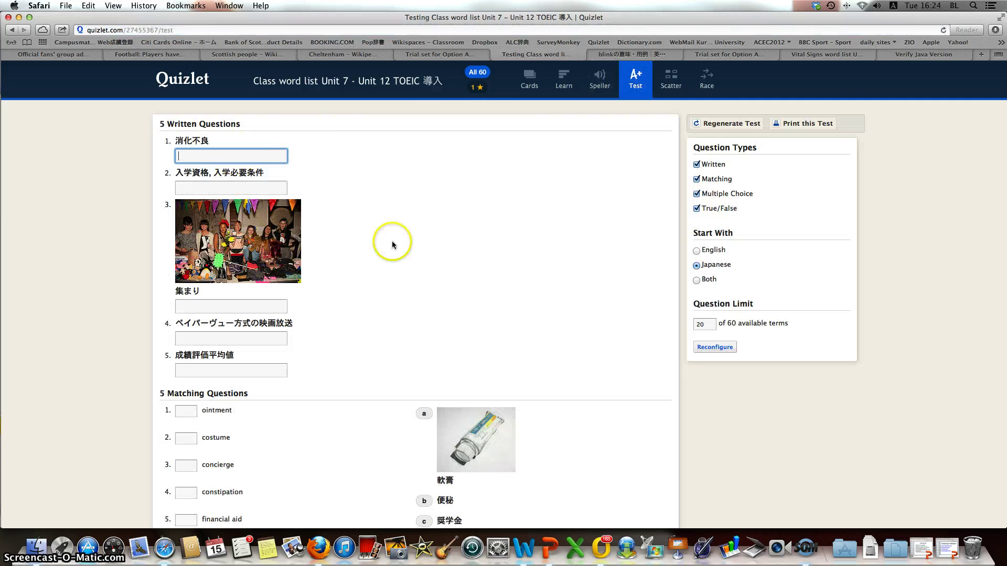
scroll(394, 240, down, 1)
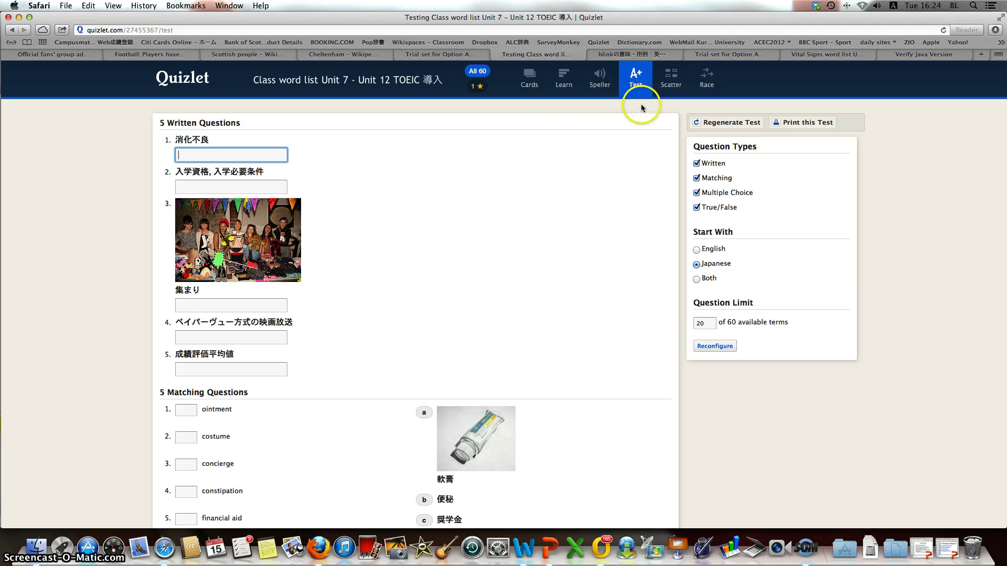
- Start the Scatter game, match コインランドリー with "laundromat", and try to pair "live performance" with 全景
click(670, 86)
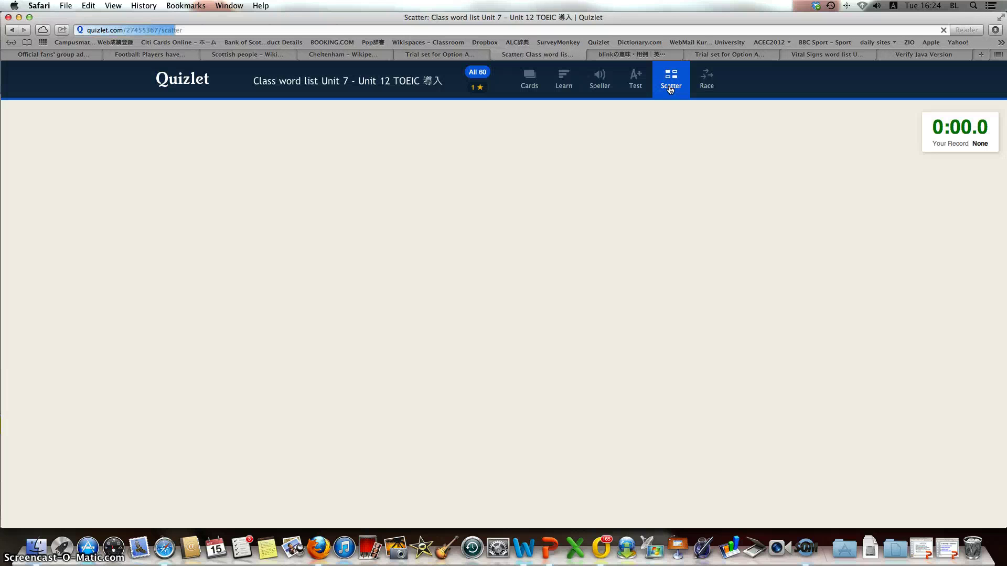
click(516, 326)
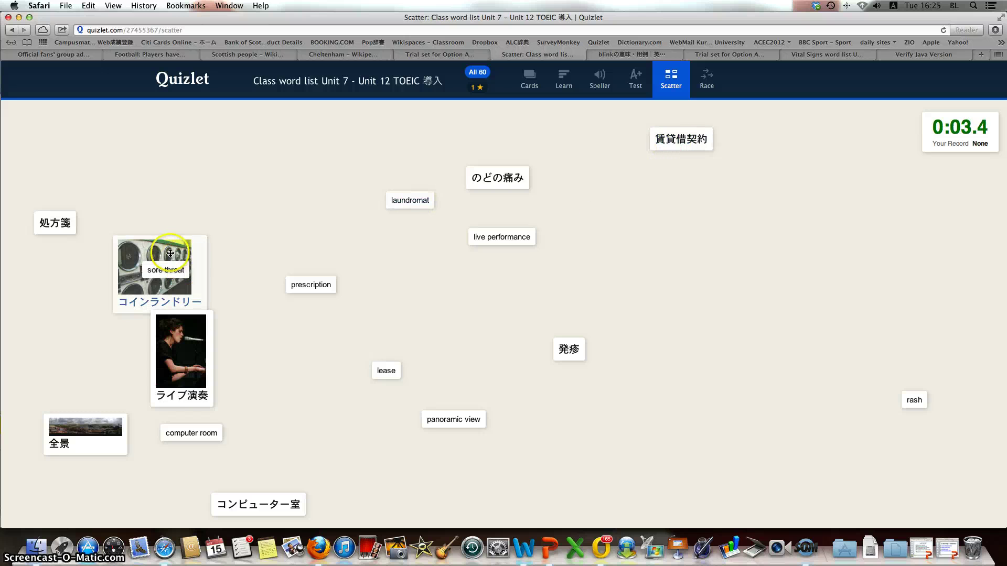
drag(168, 252, 420, 196)
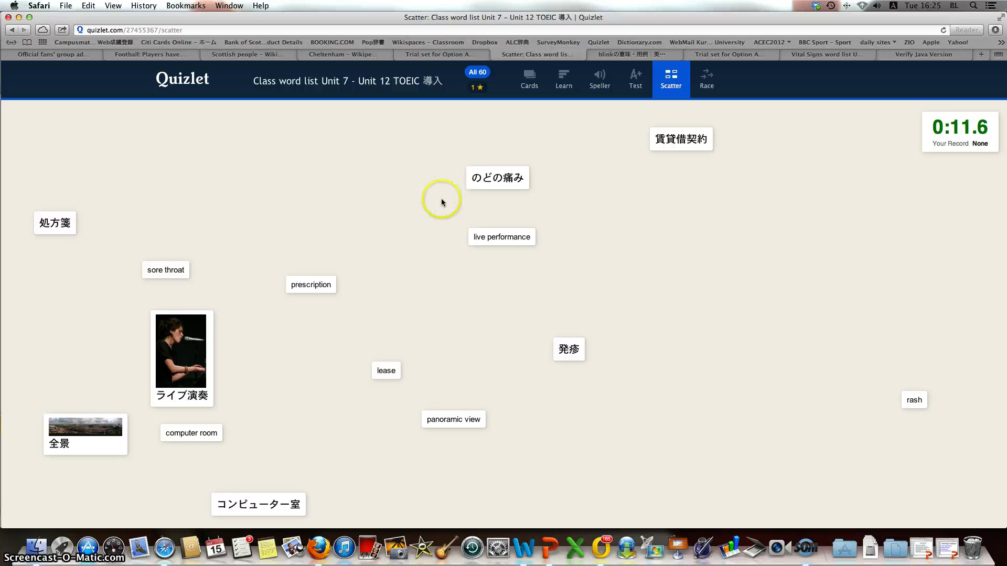
drag(497, 237, 77, 436)
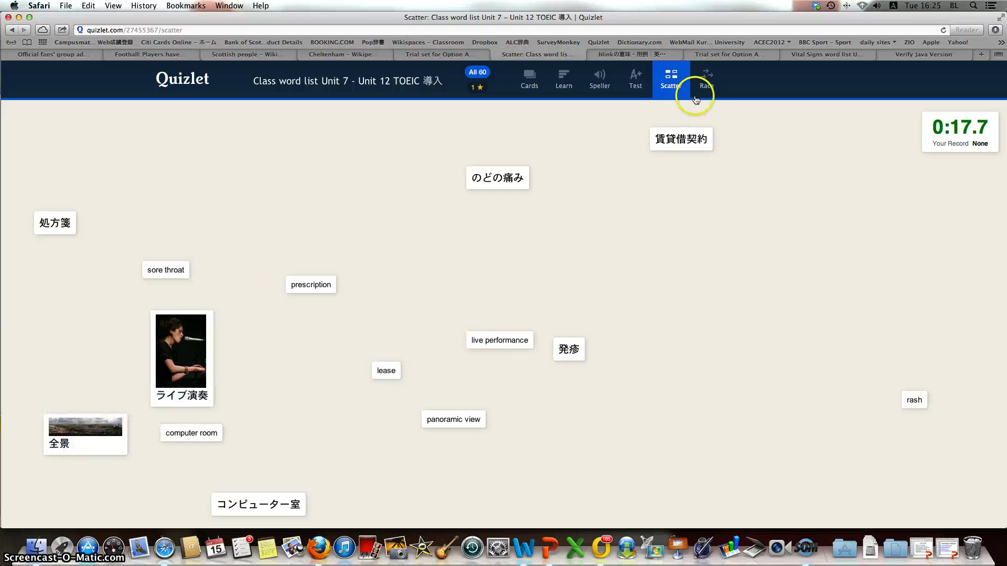
- Open the Space Race game for the class word list
click(707, 84)
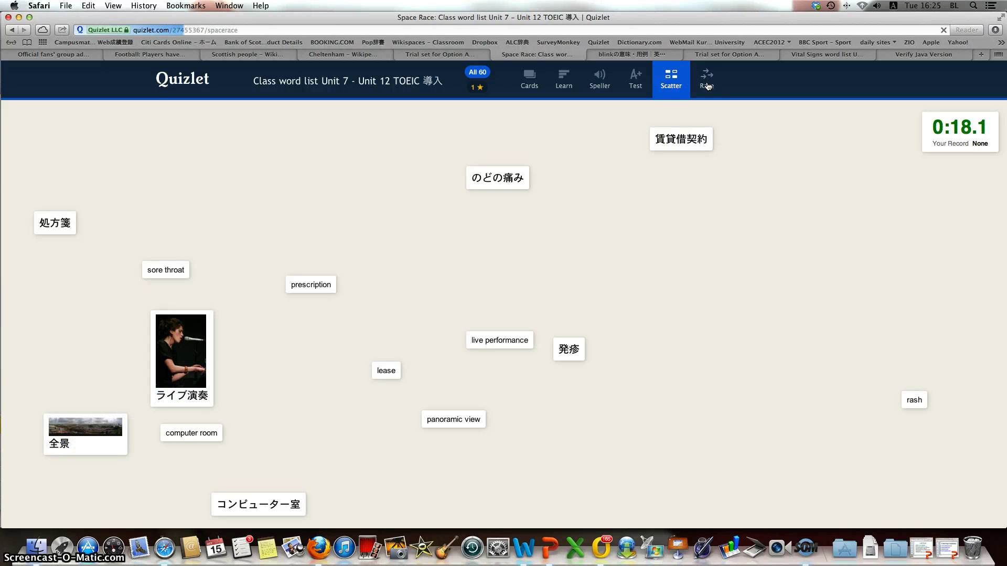